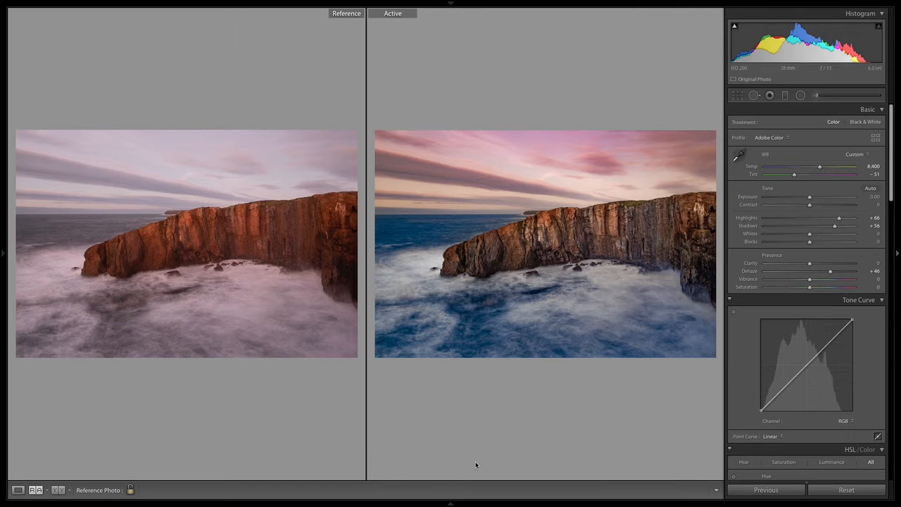
Show the cliff photo alone in Loupe view and flip between the edited and unedited versions, ending on the unedited one.
left_click(454, 503)
left_click(17, 490)
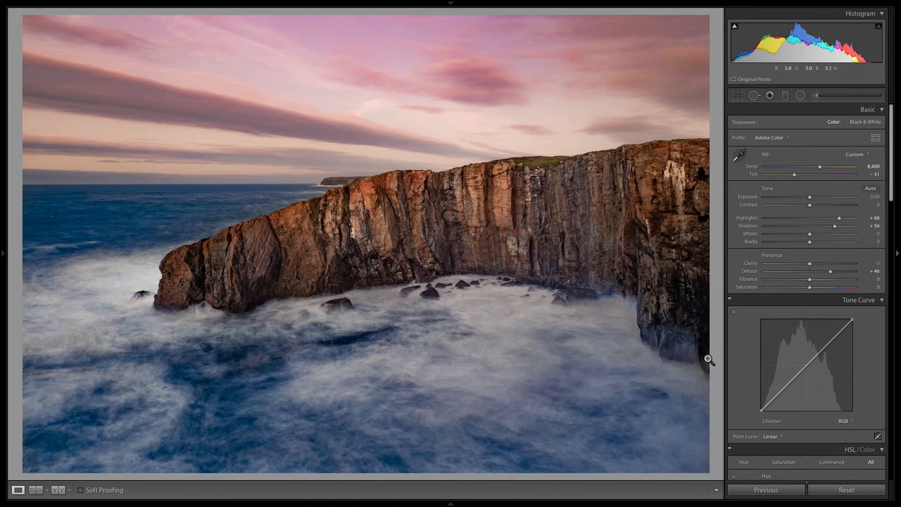
key("Left")
key("Left")
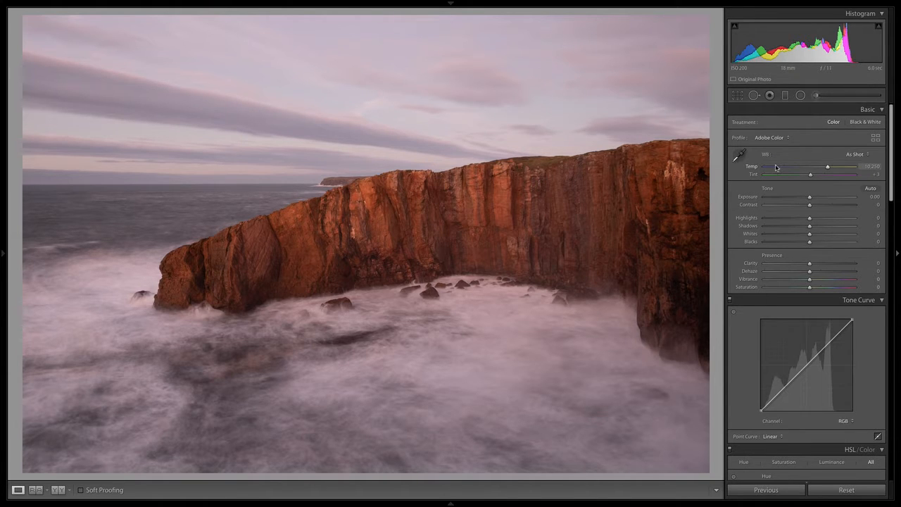
key("Right")
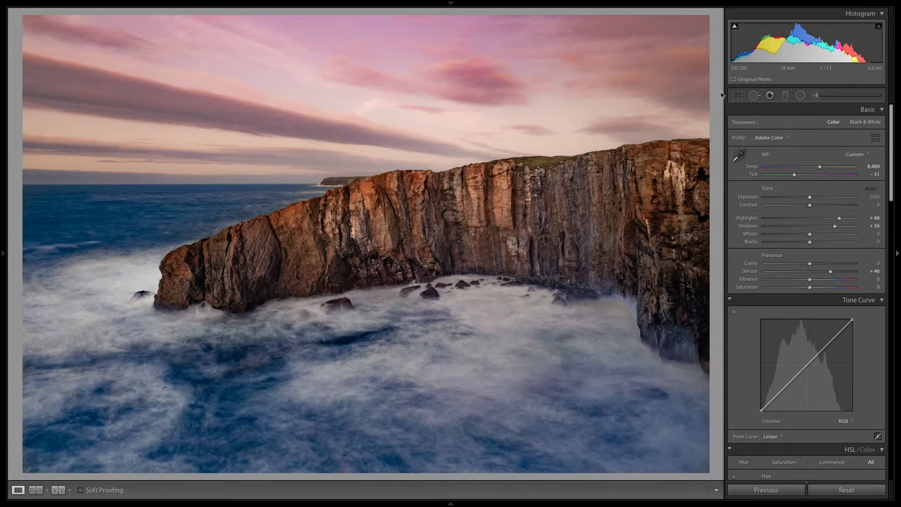
key("Left")
Crop the photo to a 16 x 9 aspect ratio, shifting the image slightly upward within the frame.
left_click(737, 95)
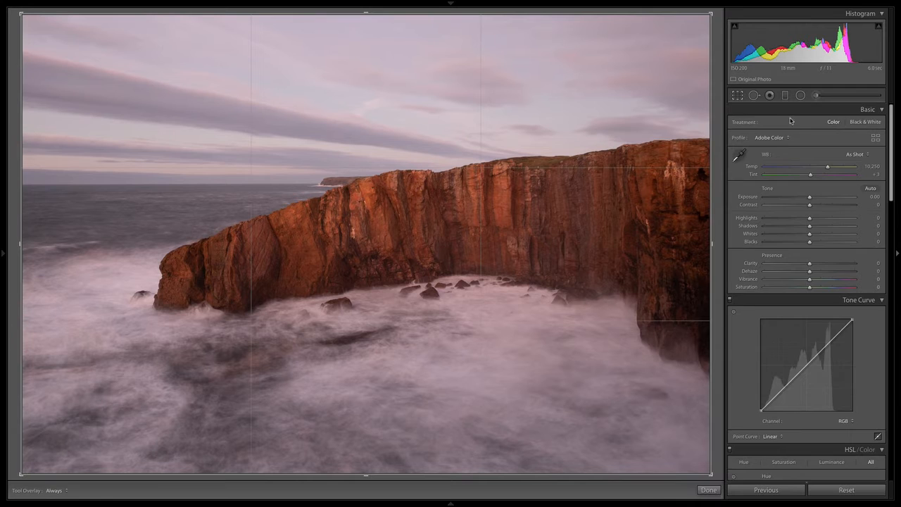
left_click(838, 124)
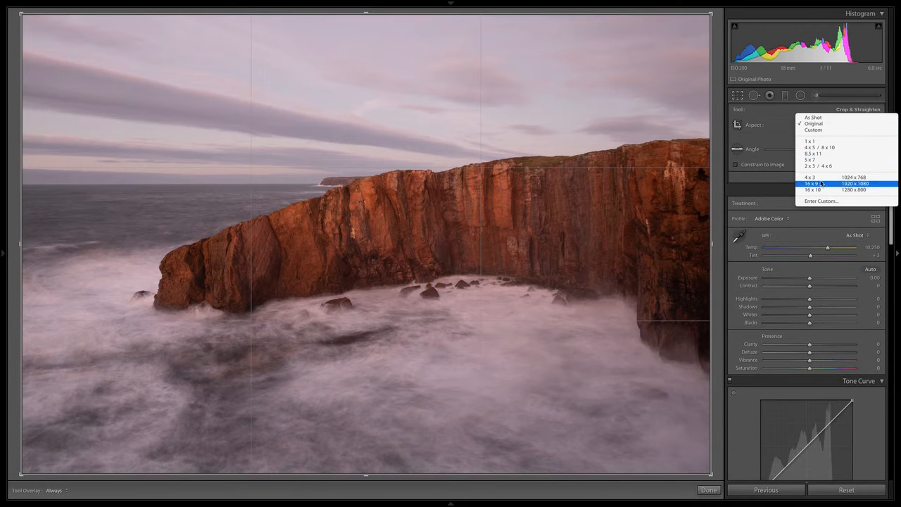
left_click(834, 183)
left_click_drag(548, 180, 550, 179)
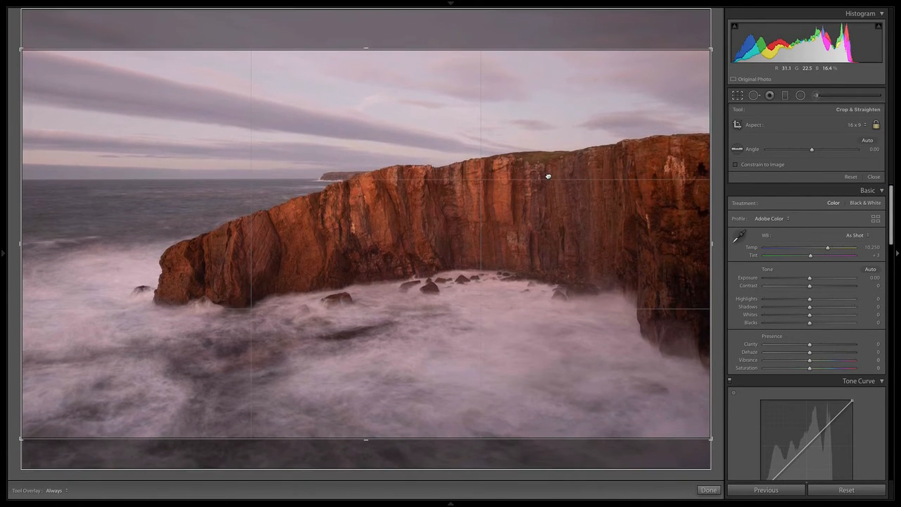
key("Return")
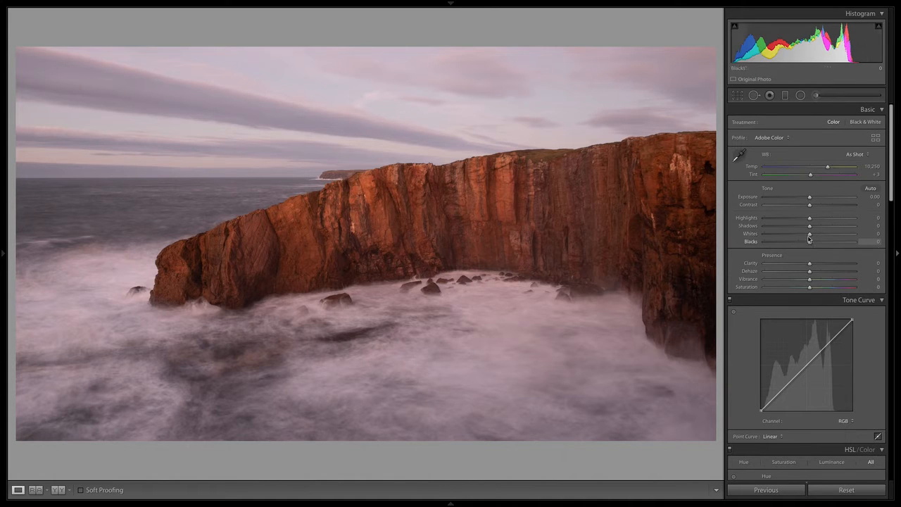
Set the photo's Highlights to −26, Shadows to +44, Whites to −22, Blacks to −18 and Clarity to +20.
left_click_drag(810, 225, 829, 226)
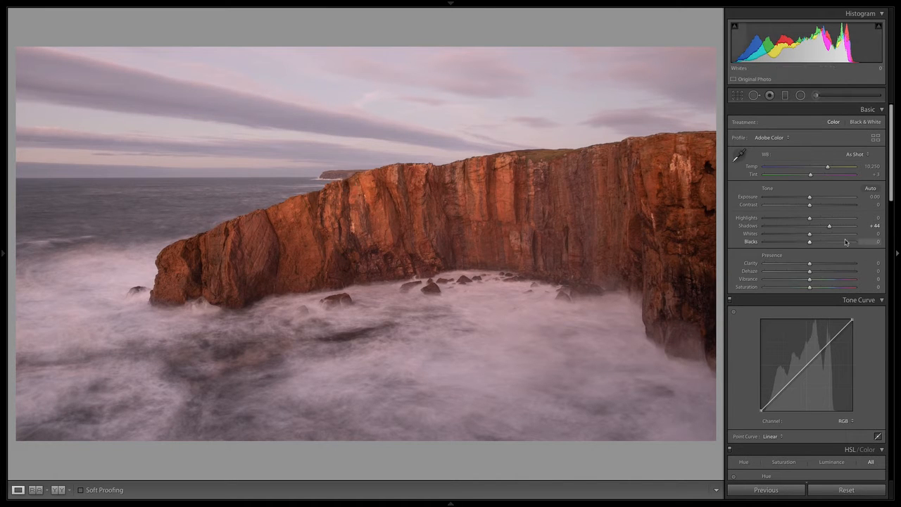
mouse_move(805, 244)
left_mouse_down()
mouse_move(788, 221)
mouse_move(820, 220)
mouse_move(798, 227)
mouse_move(803, 237)
mouse_move(791, 237)
mouse_move(800, 240)
left_mouse_up()
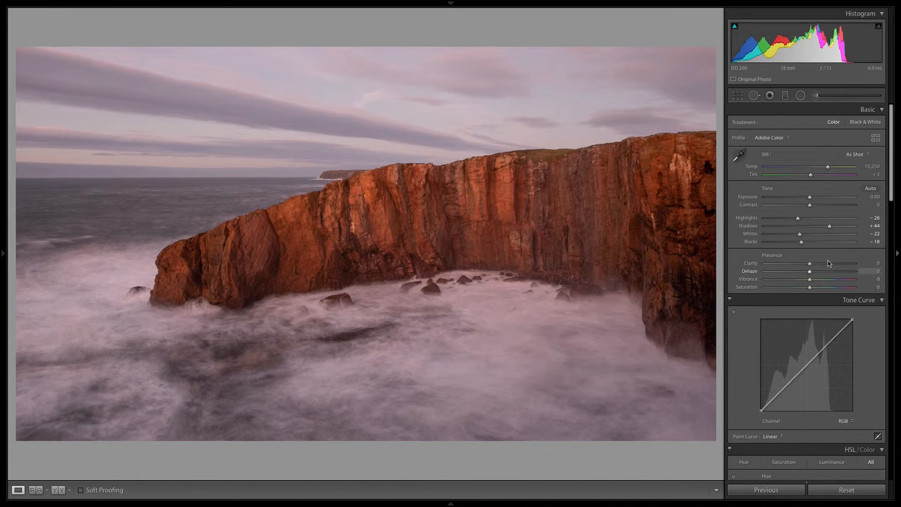
left_click_drag(810, 265, 819, 267)
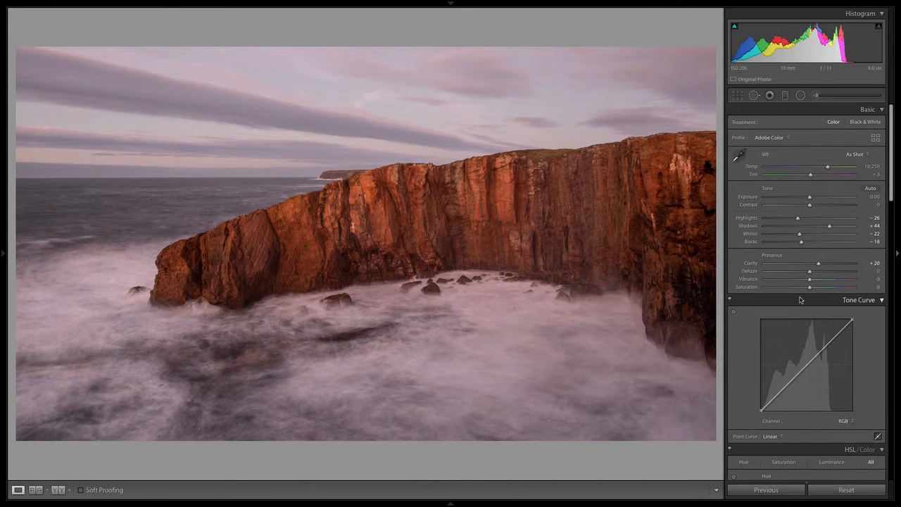
Try a global Dehaze of +39 on the photo and reset it.
left_click_drag(811, 273, 827, 274)
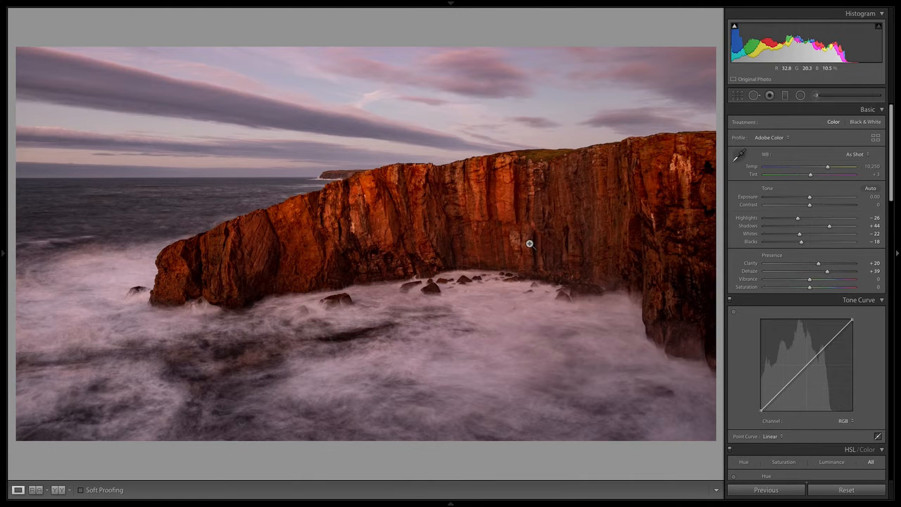
double_click(827, 273)
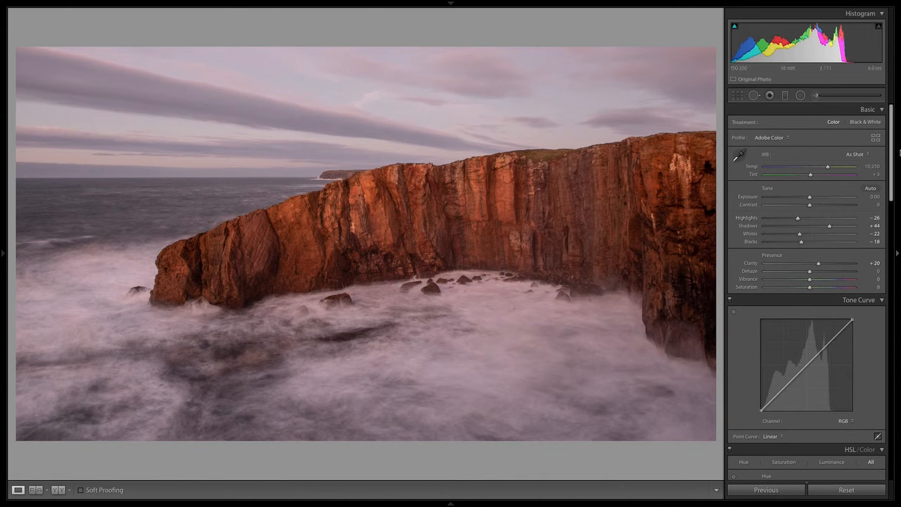
Add a graduated filter over the sky, fading across the horizon and aligned with the horizon line.
left_click_drag(892, 157, 889, 123)
left_click(786, 95)
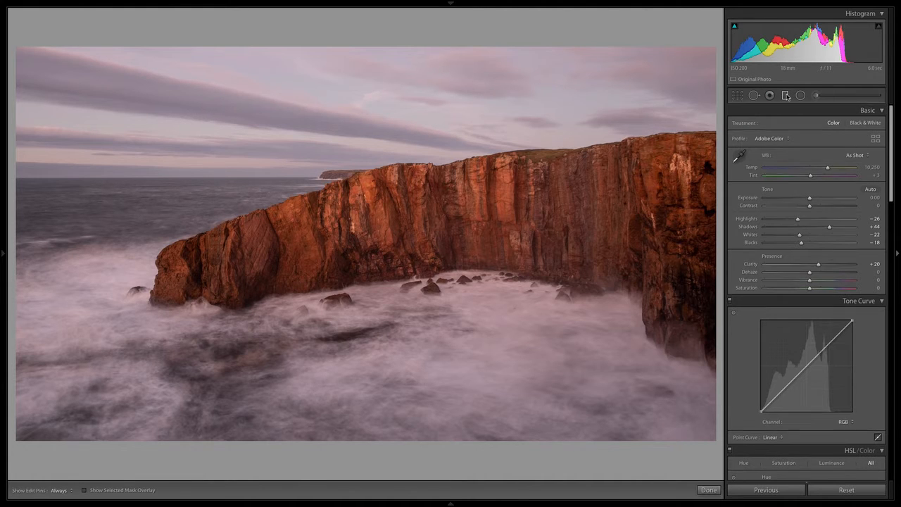
left_click_drag(336, 128, 338, 188)
left_click_drag(337, 157, 333, 176)
left_click_drag(411, 175, 415, 177)
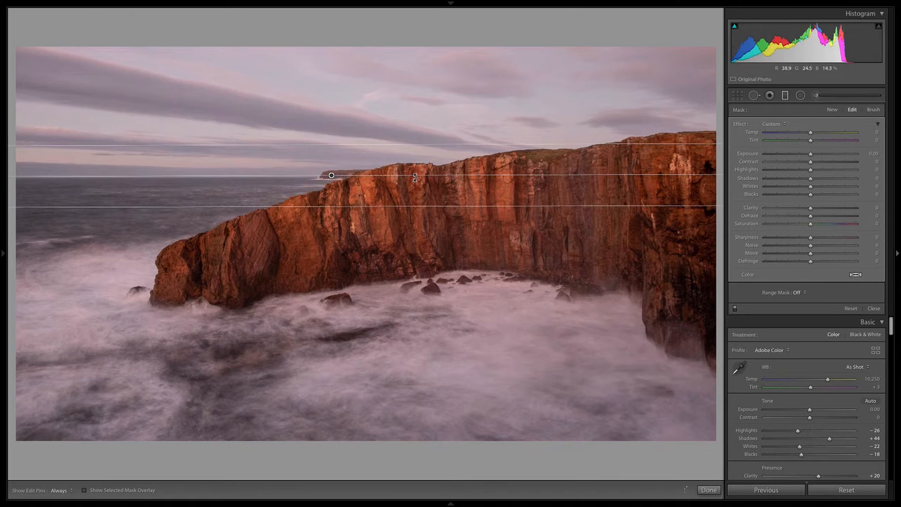
Limit the sky filter with a Luminance range mask, setting Range to 57/100 and Smoothness to 33 with the mask overlay shown.
left_click(797, 294)
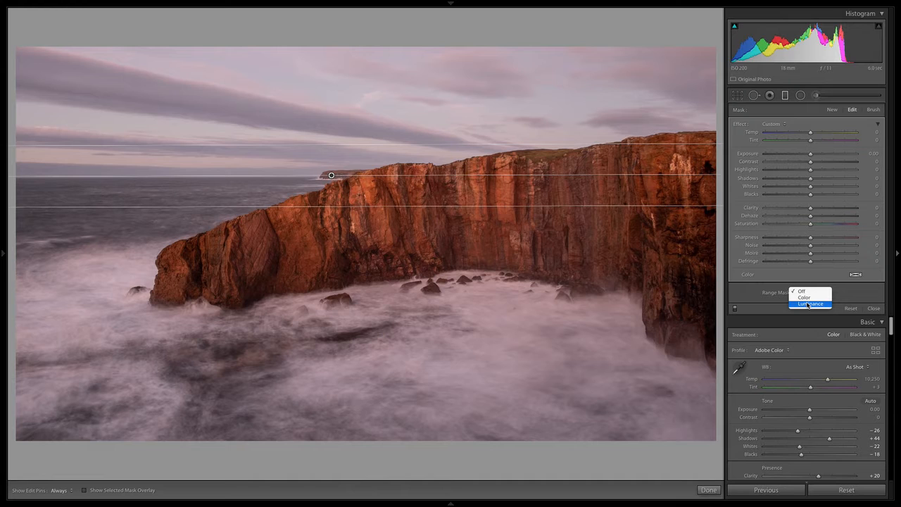
left_click(808, 304)
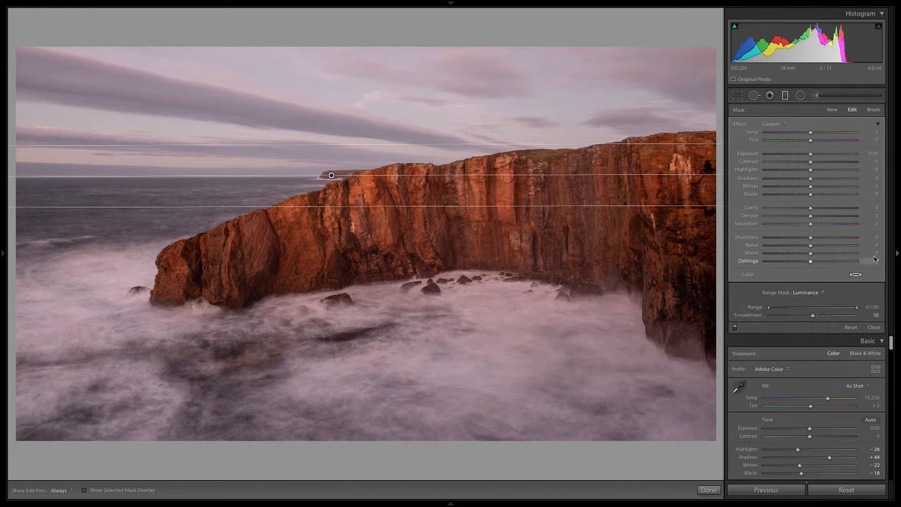
key("o")
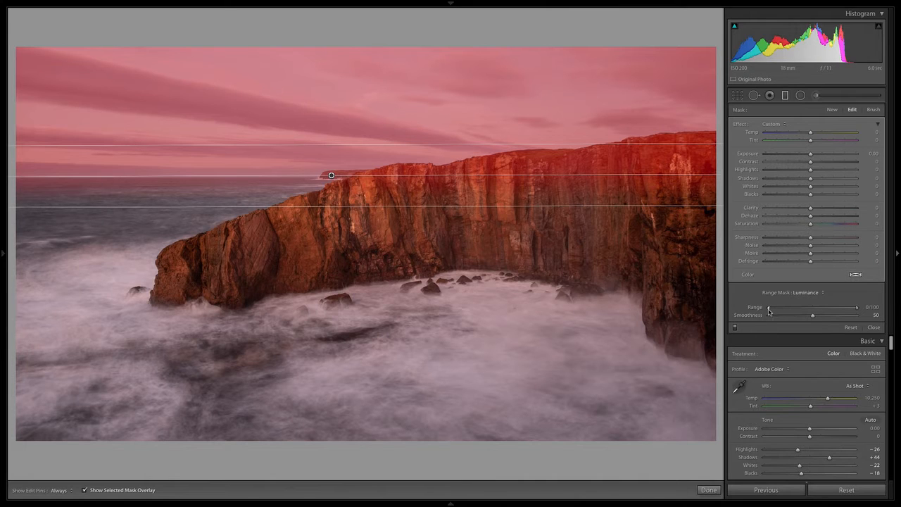
left_click_drag(770, 311, 790, 310)
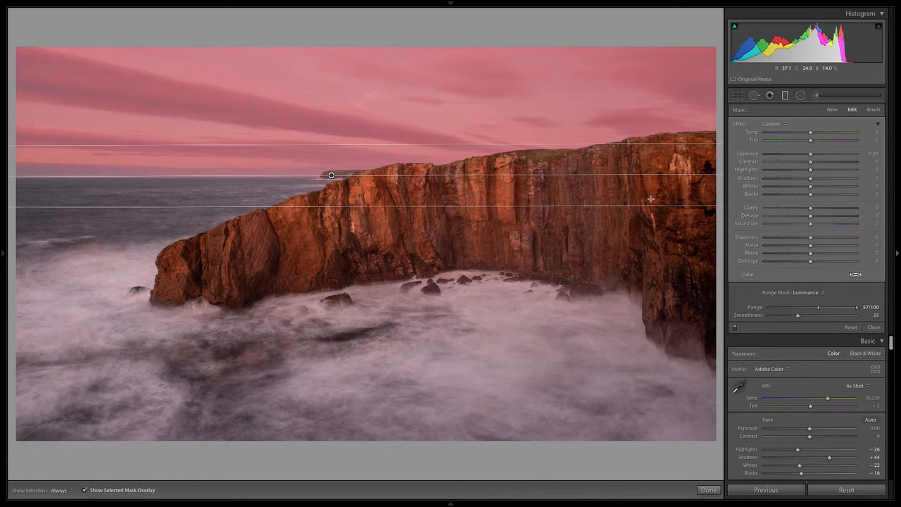
Hide the mask overlay and set the sky filter's Dehaze to 35, Temp to −13 and Tint to 26.
key("o")
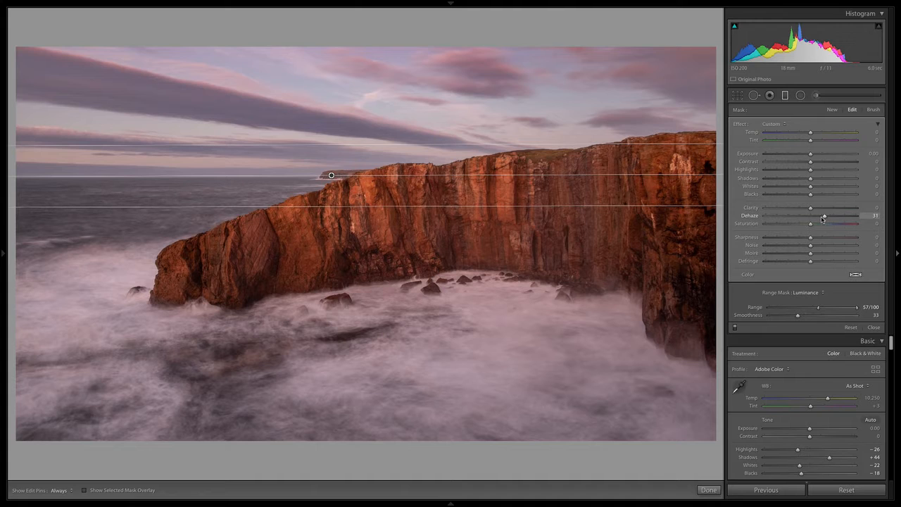
left_click_drag(823, 219, 826, 222)
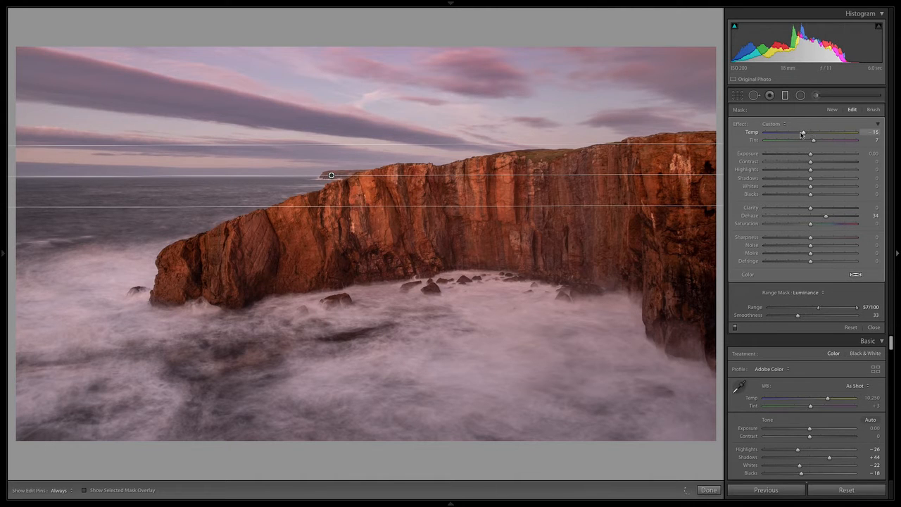
mouse_move(802, 134)
left_mouse_down()
mouse_move(823, 137)
mouse_move(807, 133)
left_mouse_up()
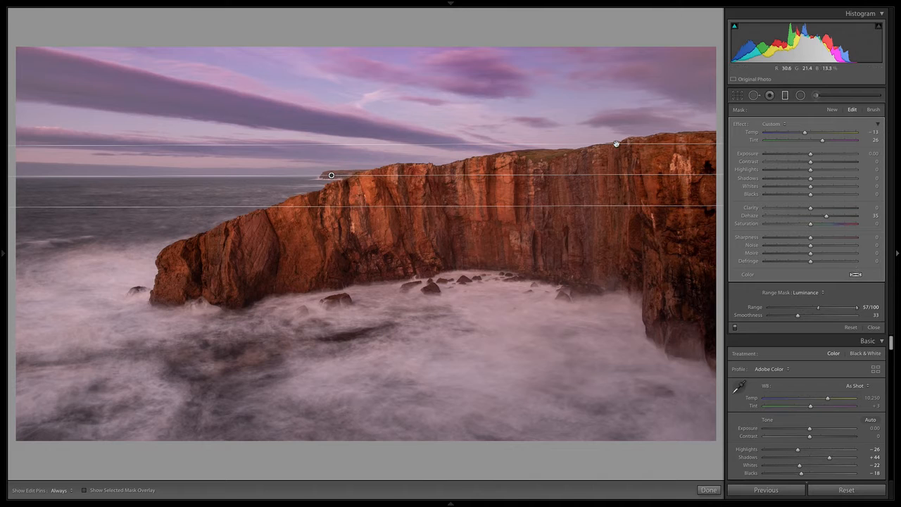
Give the sky filter a warm yellow-orange colour tint with hue 43 and saturation 36%.
left_click(855, 274)
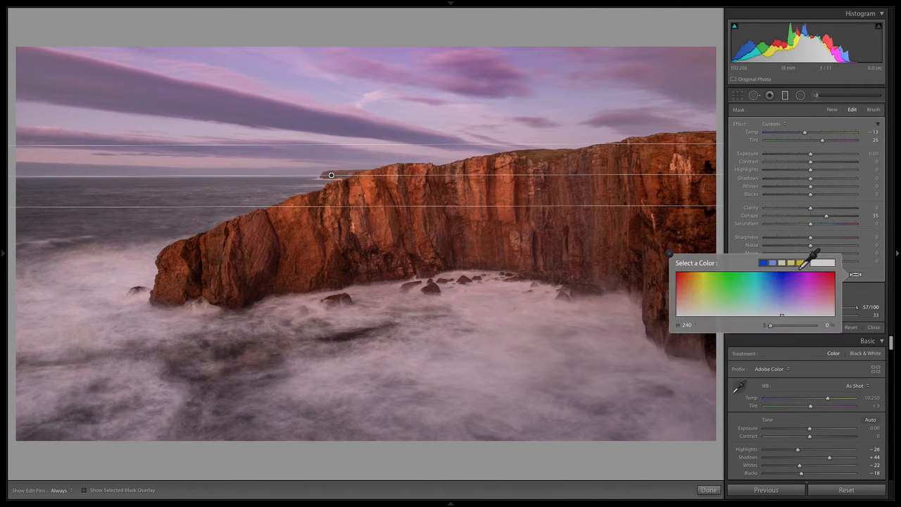
left_click(806, 266)
left_click(701, 280)
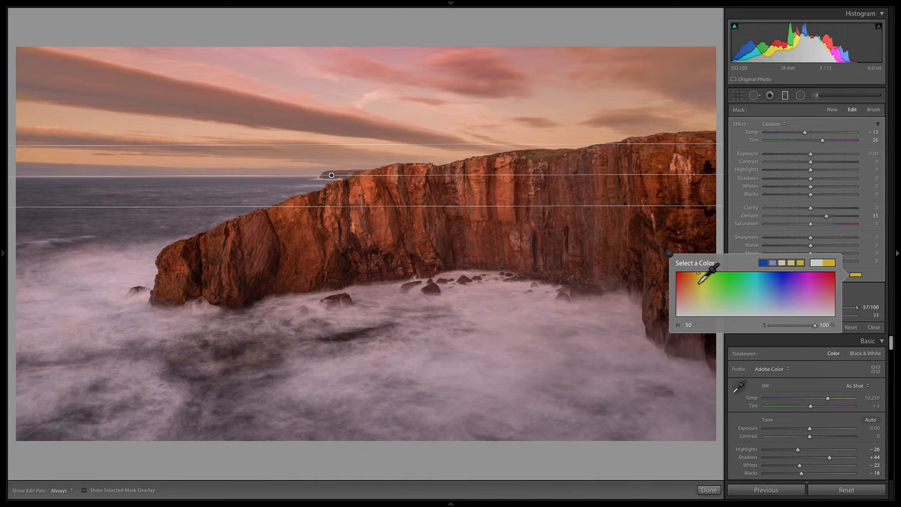
left_click_drag(696, 282, 698, 281)
left_click_drag(815, 326, 788, 327)
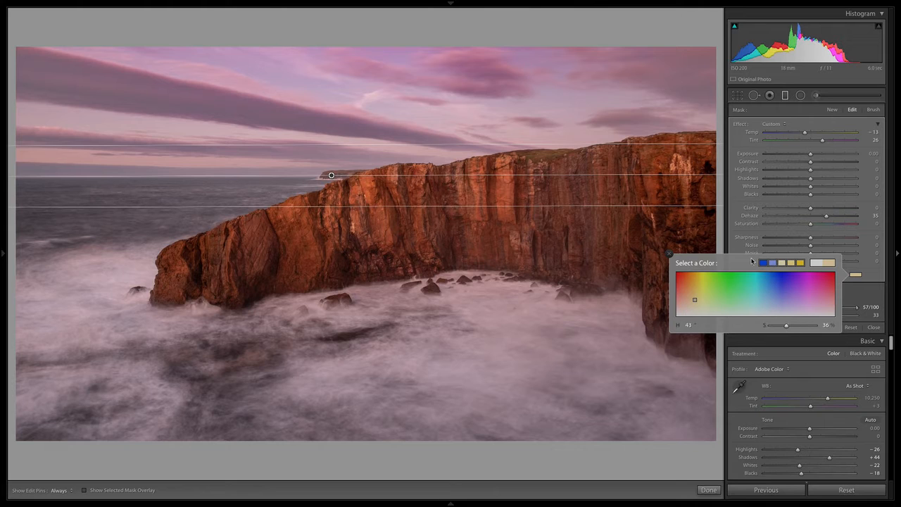
left_click(669, 254)
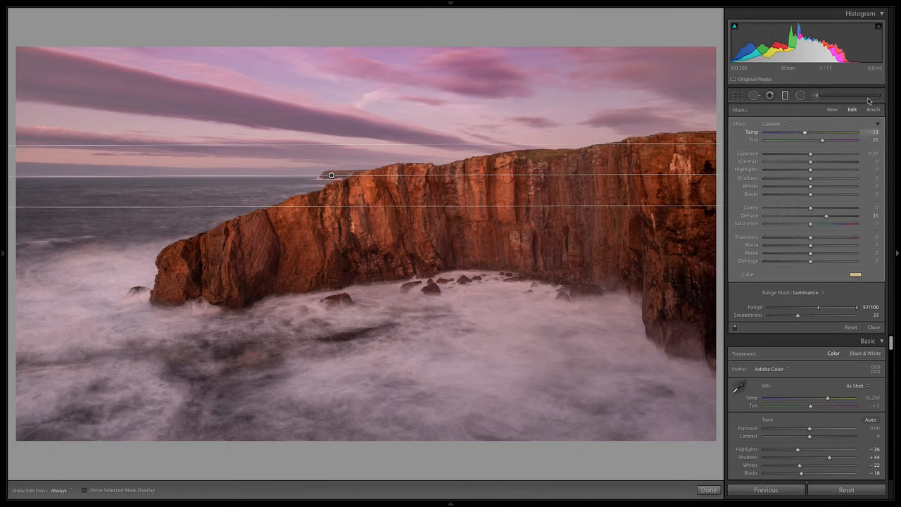
Set the sky filter's Saturation to 23, Clarity to −47 and Dehaze to 37, and finish the filter.
left_click_drag(810, 225, 817, 226)
left_click_drag(809, 209, 790, 209)
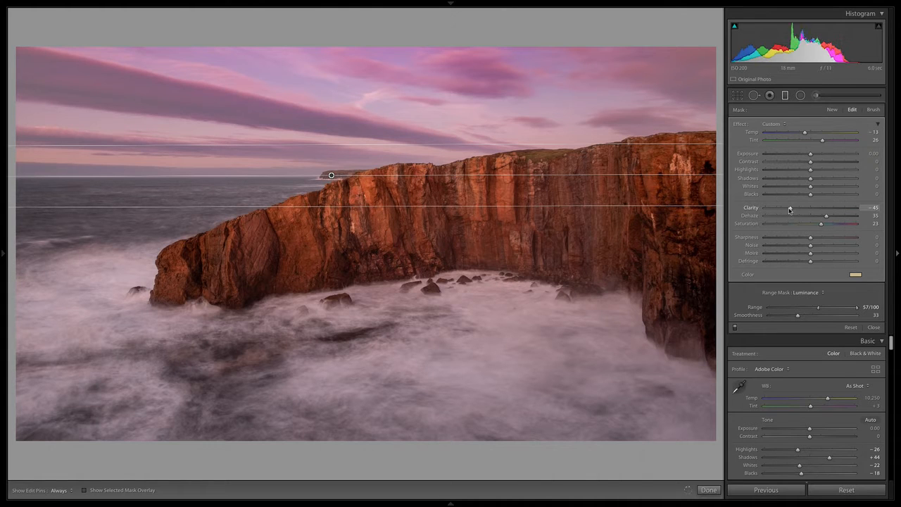
left_click_drag(790, 209, 832, 223)
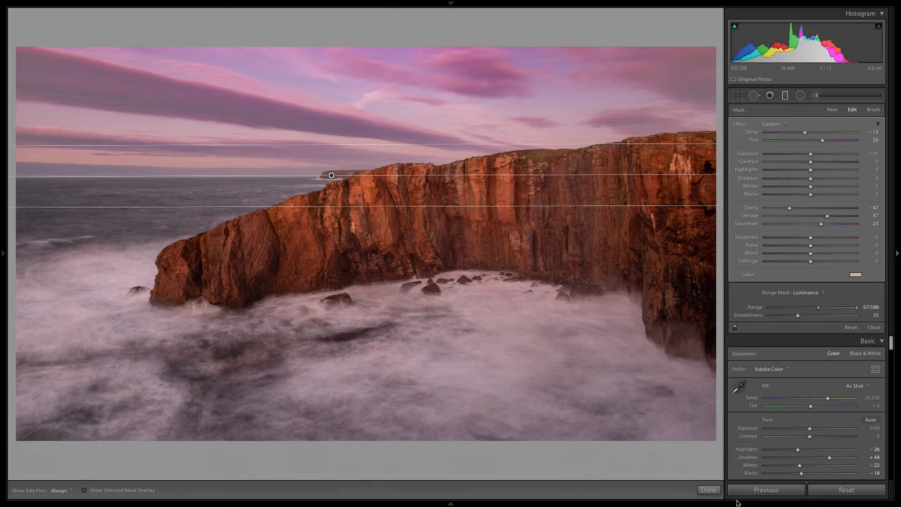
left_click(713, 489)
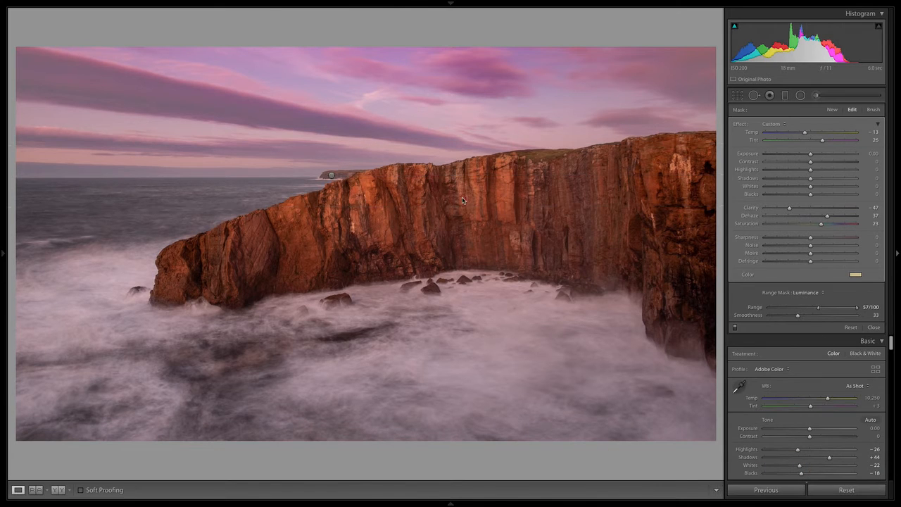
Paint a new Adjustment Brush mask over the whole cliff with Auto Mask on, edit pins hidden and the mask overlay shown.
left_click(816, 96)
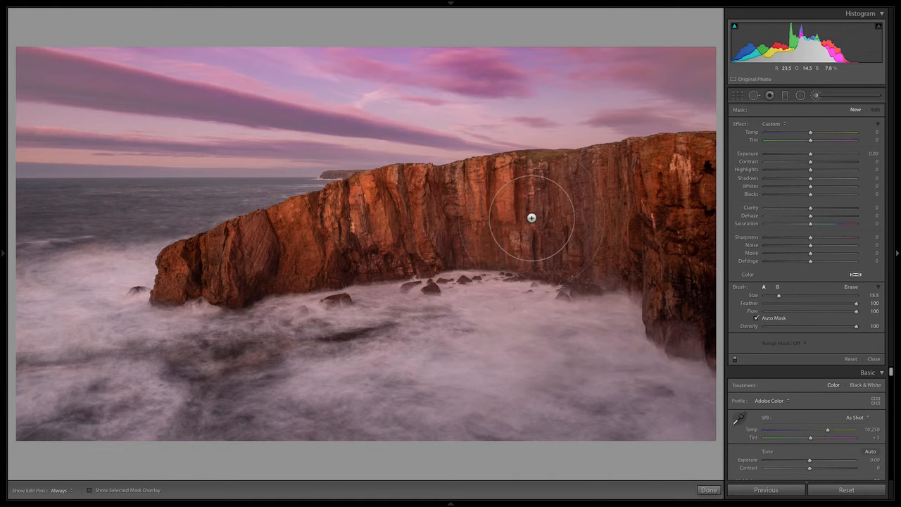
left_click(756, 318)
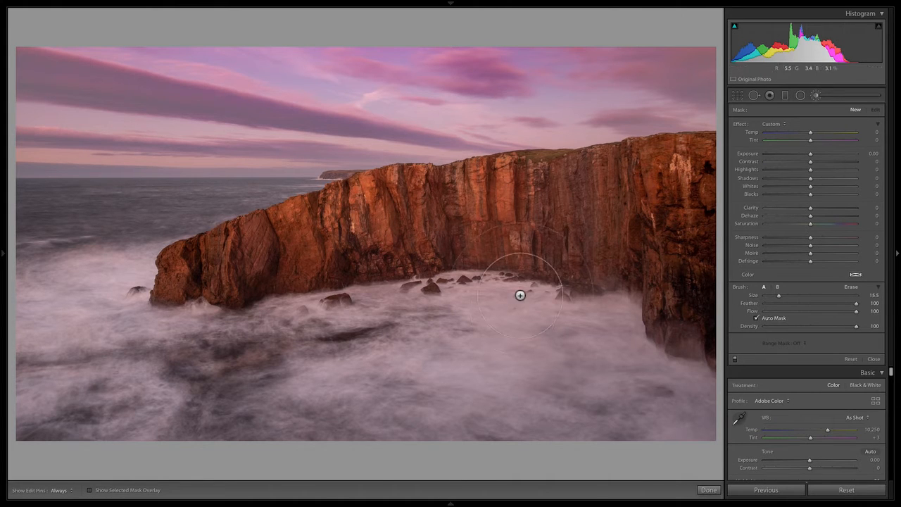
key("o")
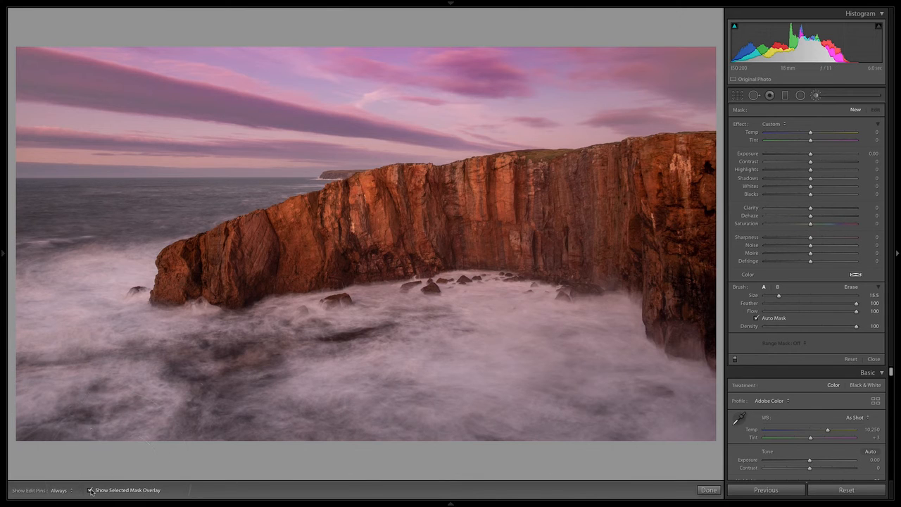
key("h")
left_click_drag(658, 201, 419, 214)
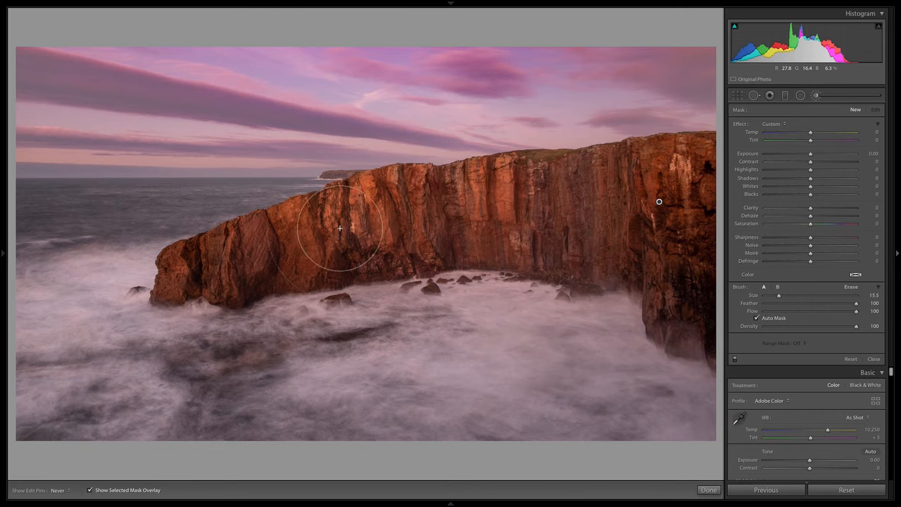
left_click_drag(278, 248, 176, 270)
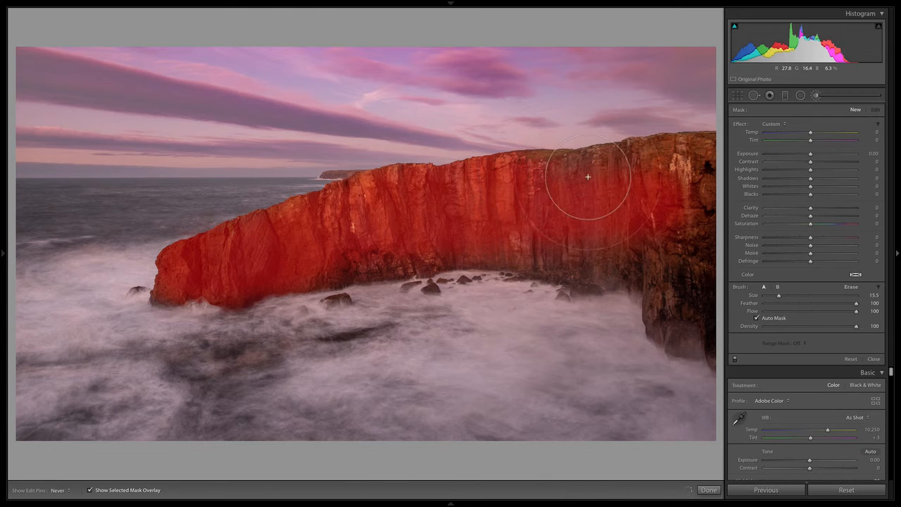
mouse_move(588, 177)
left_mouse_down()
mouse_move(695, 161)
mouse_move(684, 173)
mouse_move(680, 221)
left_mouse_up()
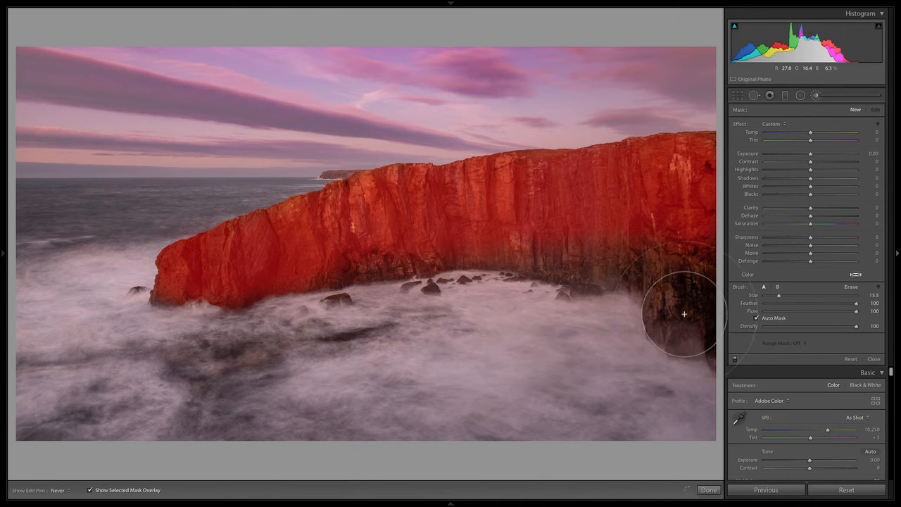
mouse_move(683, 314)
left_mouse_down()
mouse_move(684, 324)
mouse_move(649, 257)
mouse_move(621, 251)
mouse_move(579, 258)
mouse_move(462, 237)
mouse_move(324, 268)
mouse_move(311, 261)
mouse_move(362, 221)
mouse_move(410, 207)
mouse_move(196, 276)
left_mouse_up()
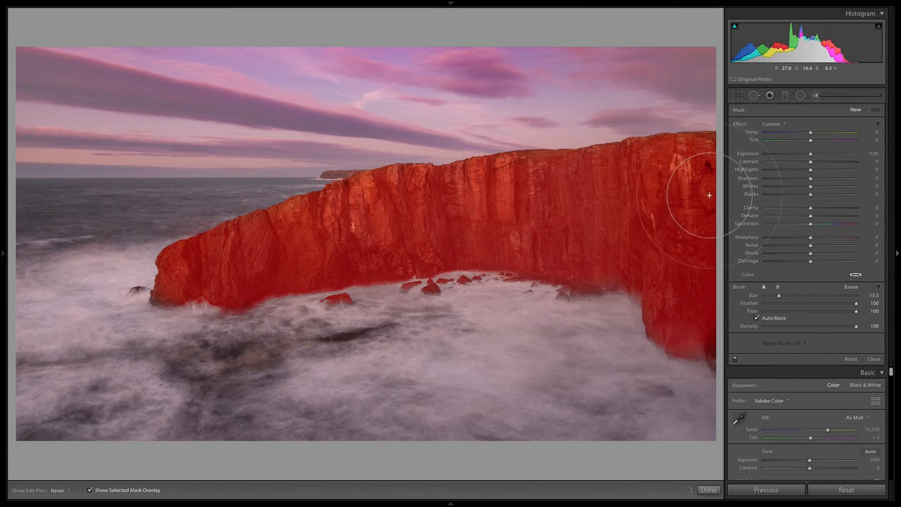
Show the edit pins, hide the mask overlay and set the cliff brush's Exposure to 0.56 and Blacks to −21.
key("h")
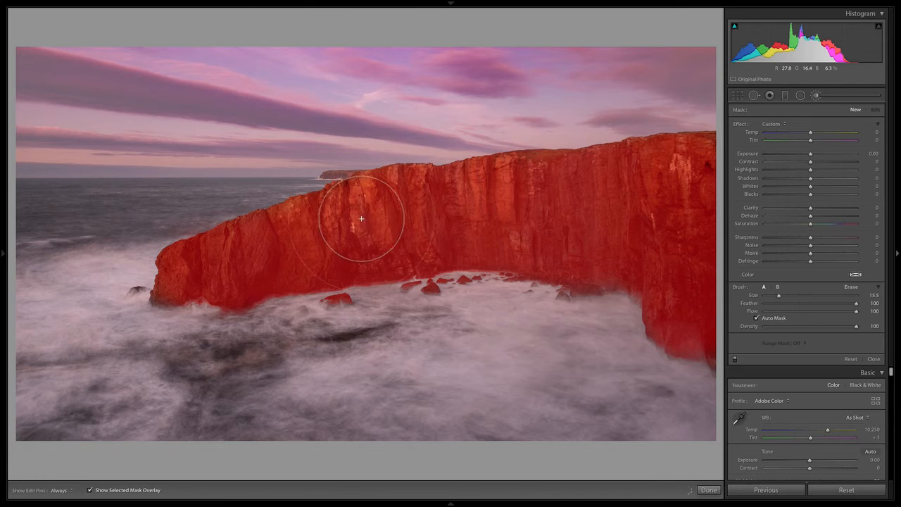
mouse_move(659, 202)
left_mouse_down()
mouse_move(540, 156)
mouse_move(533, 161)
mouse_move(592, 160)
left_mouse_up()
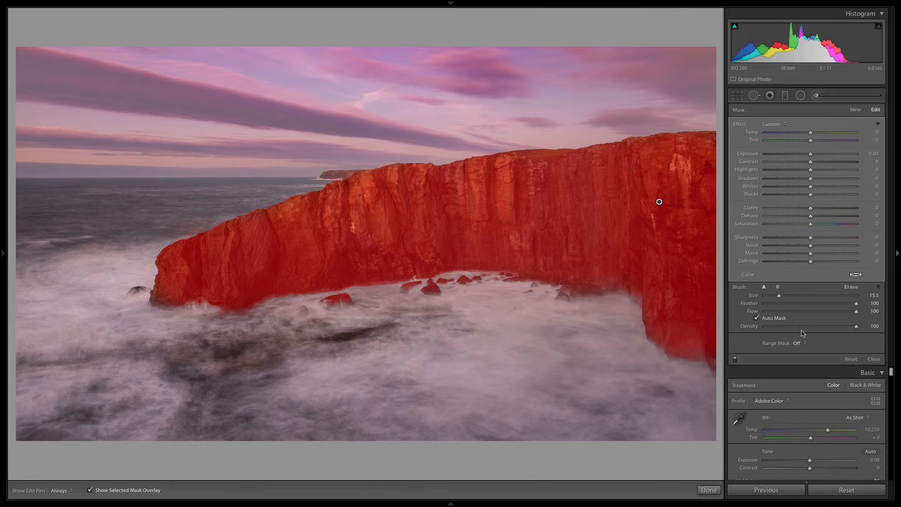
key("o")
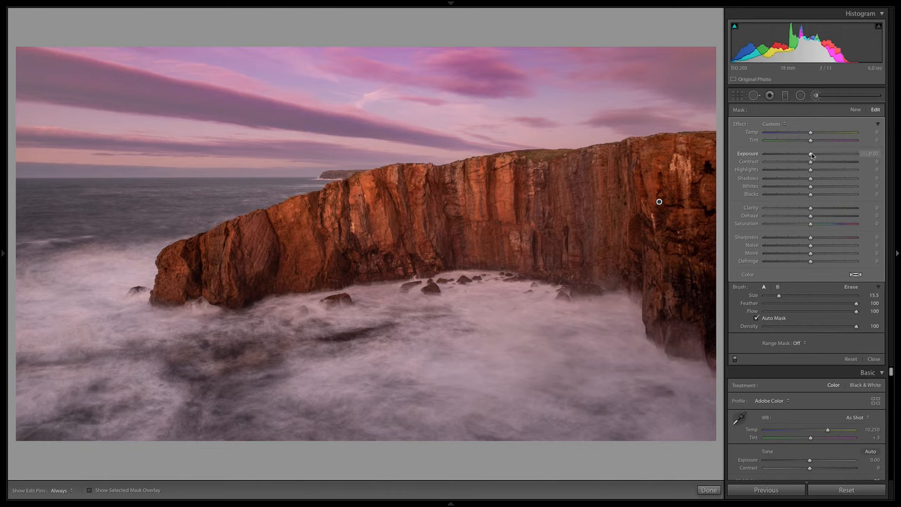
left_click_drag(812, 155, 817, 157)
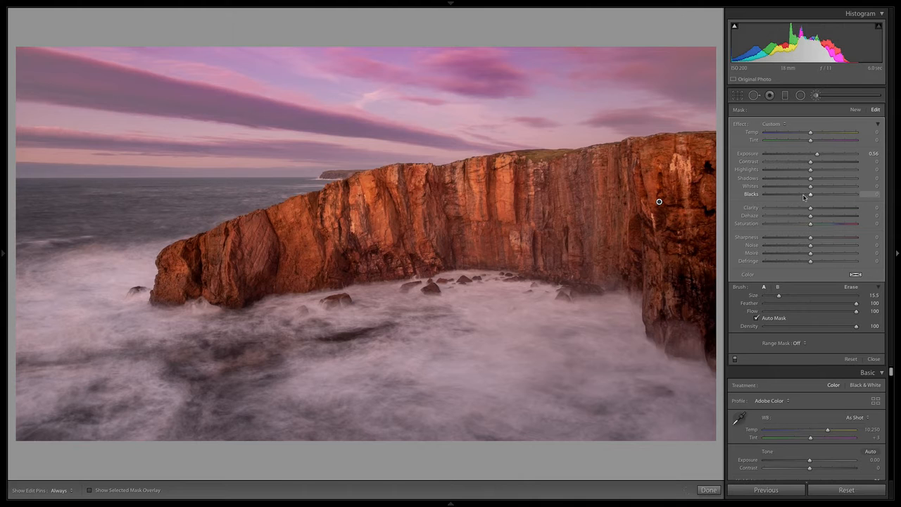
left_click_drag(811, 197, 799, 195)
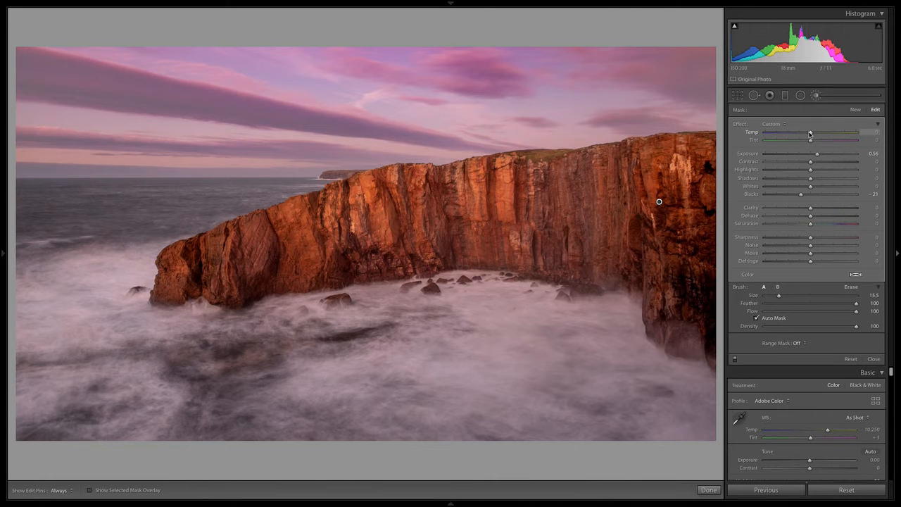
Cool the cliff brush to Temp −53 and set its Saturation to −14 and Blacks to −26.
left_click_drag(800, 135, 794, 135)
left_click_drag(810, 224, 805, 230)
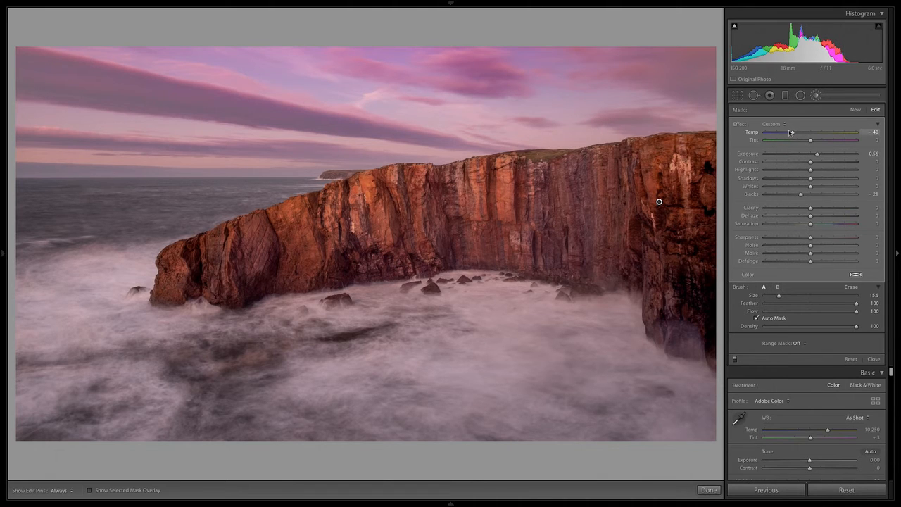
mouse_move(785, 134)
left_mouse_down()
mouse_move(777, 136)
mouse_move(790, 137)
left_mouse_up()
left_click_drag(789, 136, 787, 134)
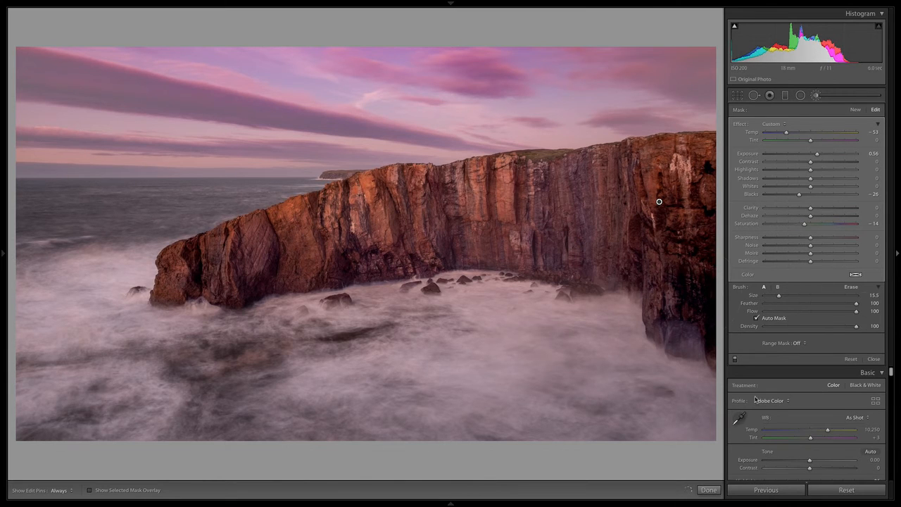
Compare the cliff with the brush adjustments off and on, and close the Adjustment Brush.
left_click(735, 360)
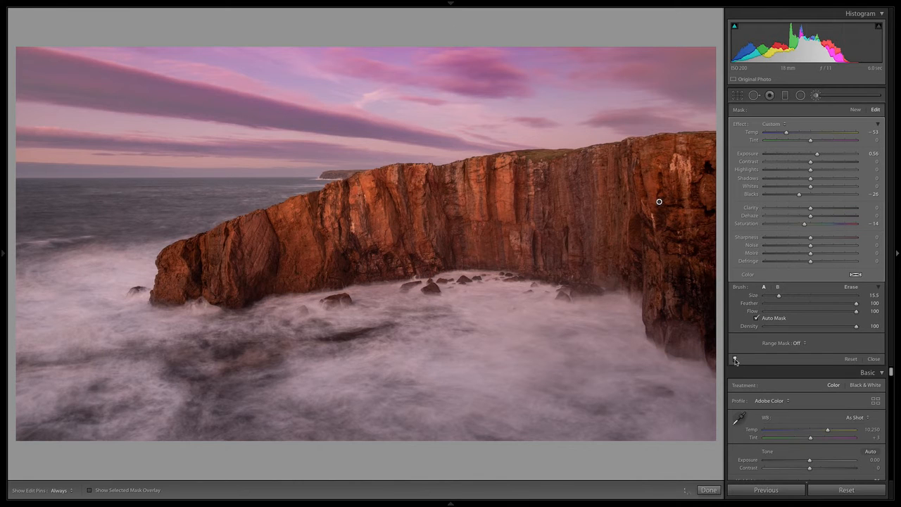
left_click(735, 360)
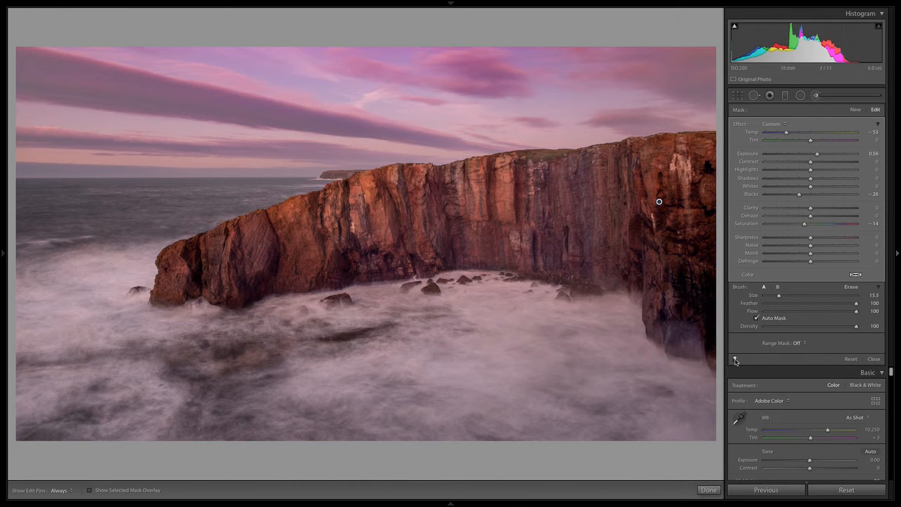
left_click(735, 361)
left_click(735, 360)
left_click(816, 96)
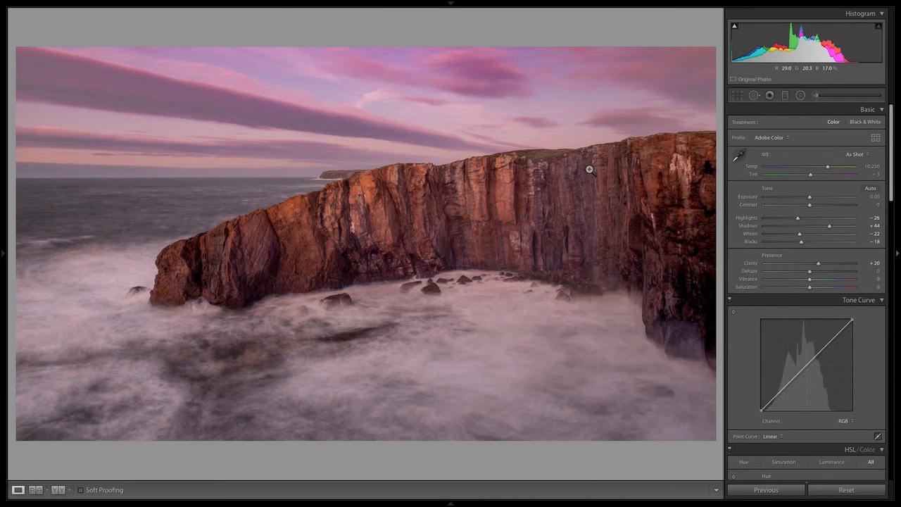
Paint a new Adjustment Brush mask over the open sea and foreground water with the overlay shown and edit pins hidden.
key("k")
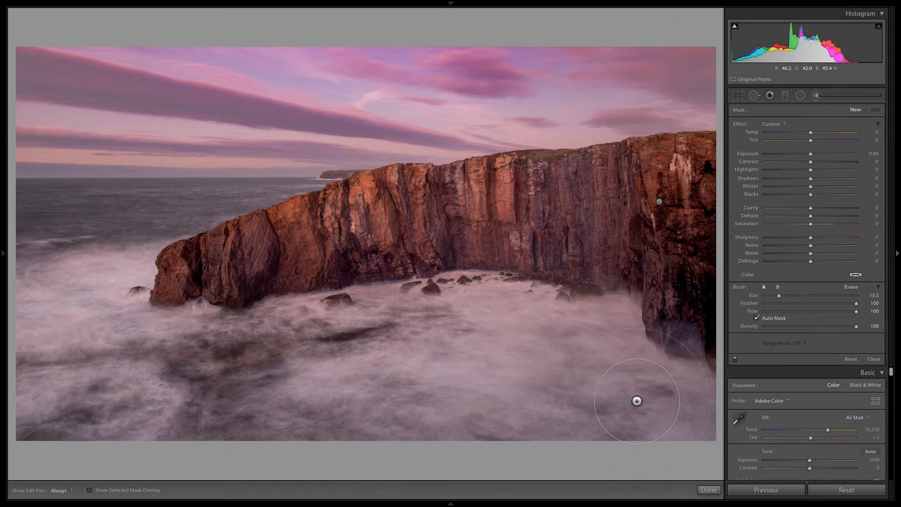
key("o")
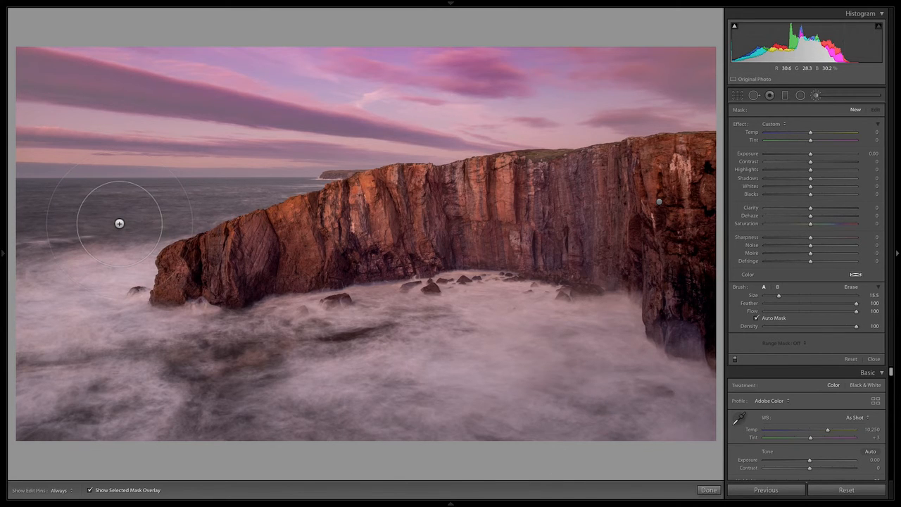
key("h")
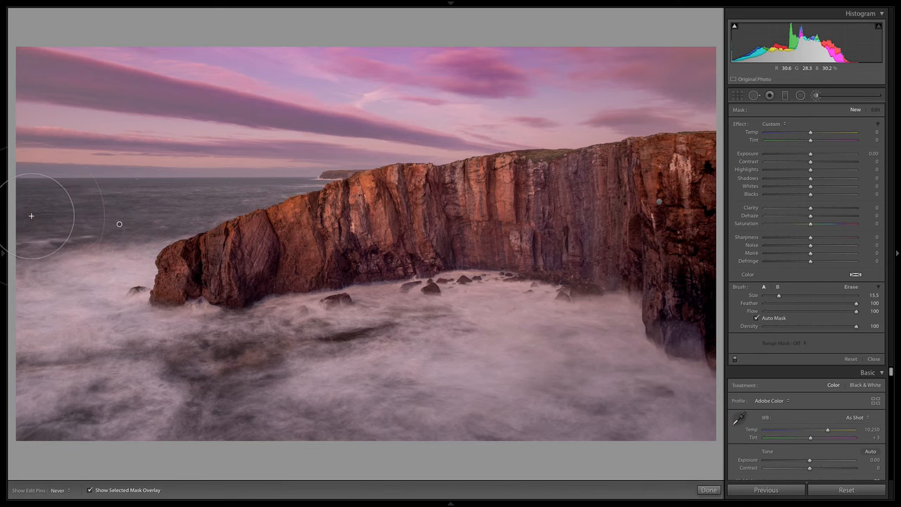
left_click_drag(38, 305, 90, 412)
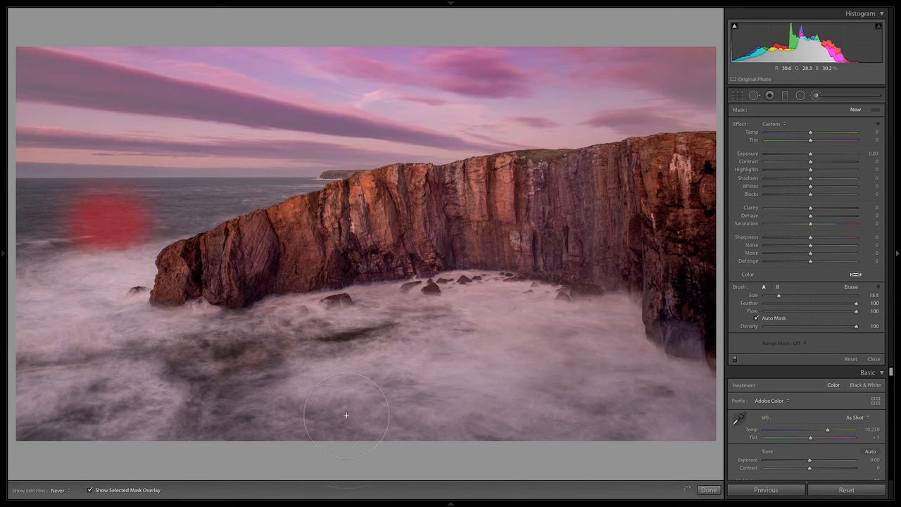
mouse_move(507, 424)
left_mouse_down()
mouse_move(691, 419)
mouse_move(644, 397)
mouse_move(598, 344)
mouse_move(431, 372)
mouse_move(353, 362)
mouse_move(230, 373)
mouse_move(114, 365)
mouse_move(73, 338)
mouse_move(79, 292)
mouse_move(102, 256)
mouse_move(52, 314)
mouse_move(27, 440)
mouse_move(19, 299)
mouse_move(36, 216)
mouse_move(29, 209)
mouse_move(56, 225)
mouse_move(144, 209)
mouse_move(54, 279)
mouse_move(47, 388)
mouse_move(98, 288)
mouse_move(107, 337)
mouse_move(230, 367)
mouse_move(483, 344)
mouse_move(518, 347)
mouse_move(645, 413)
mouse_move(610, 427)
mouse_move(400, 427)
mouse_move(45, 405)
mouse_move(389, 413)
mouse_move(683, 394)
left_mouse_up()
scroll(692, 302, "down", 2)
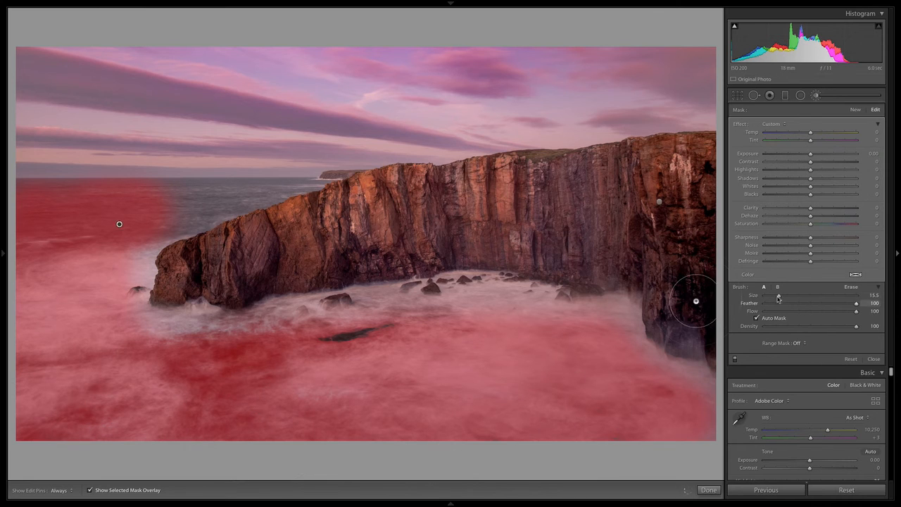
Reduce the brush size to 7.1 and extend the mask over the dark water patch, the cliff-side water and the distant sea.
left_click_drag(775, 297, 770, 296)
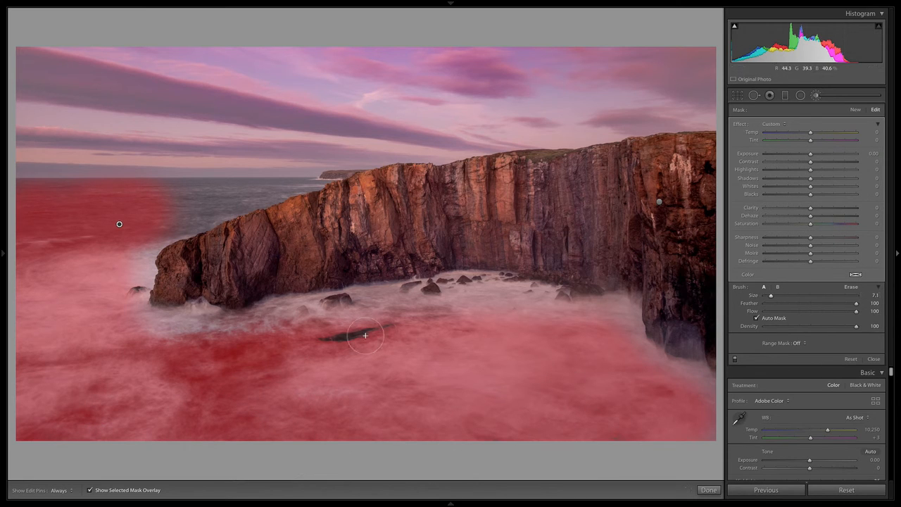
key("h")
mouse_move(556, 332)
left_mouse_down()
mouse_move(517, 358)
mouse_move(263, 342)
left_mouse_up()
key("h")
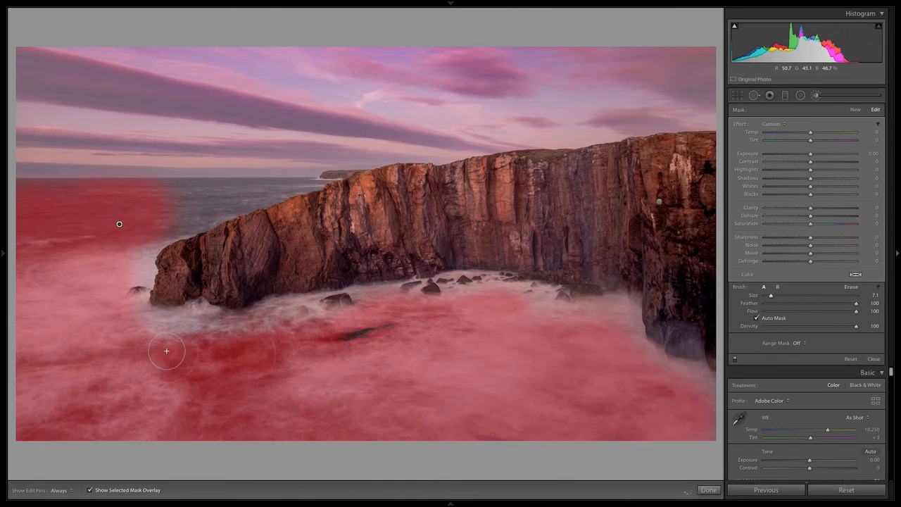
key("h")
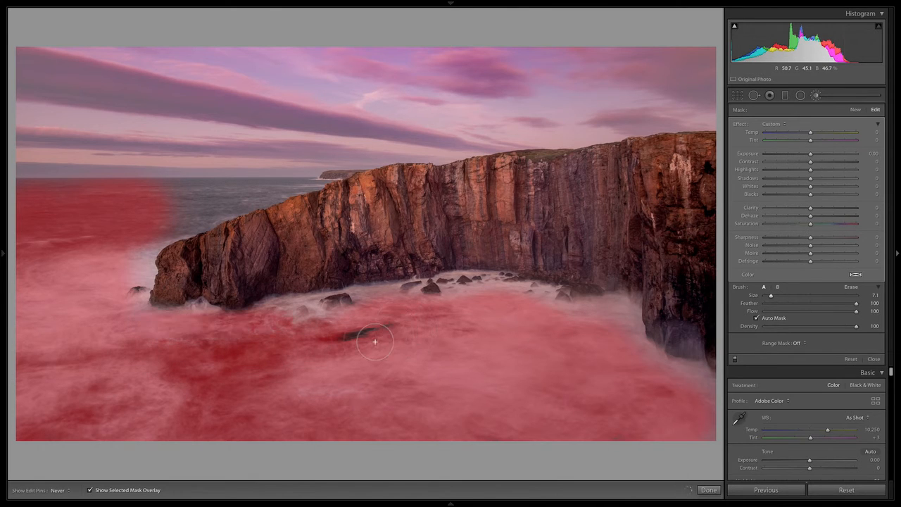
mouse_move(138, 290)
left_mouse_down()
mouse_move(154, 250)
mouse_move(179, 234)
mouse_move(273, 202)
mouse_move(338, 194)
mouse_move(188, 248)
mouse_move(268, 217)
mouse_move(207, 240)
mouse_move(240, 204)
mouse_move(31, 202)
mouse_move(287, 198)
left_mouse_up()
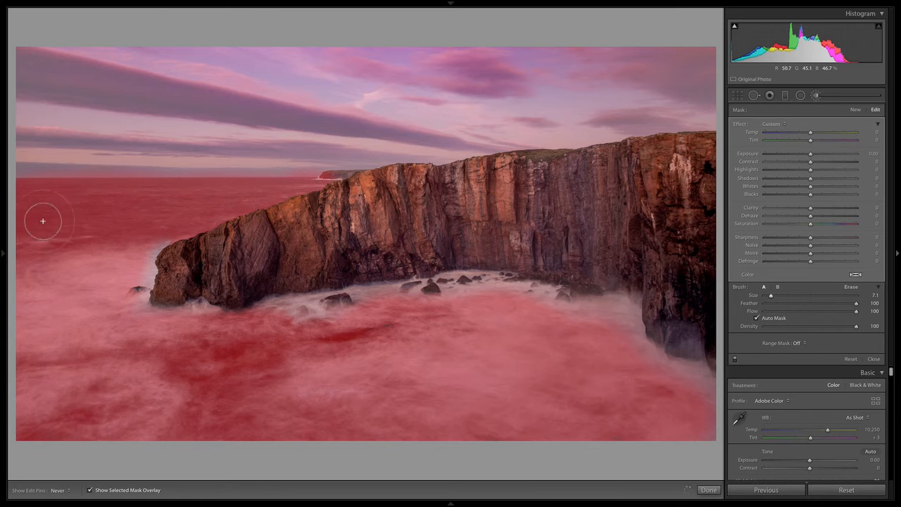
key("h")
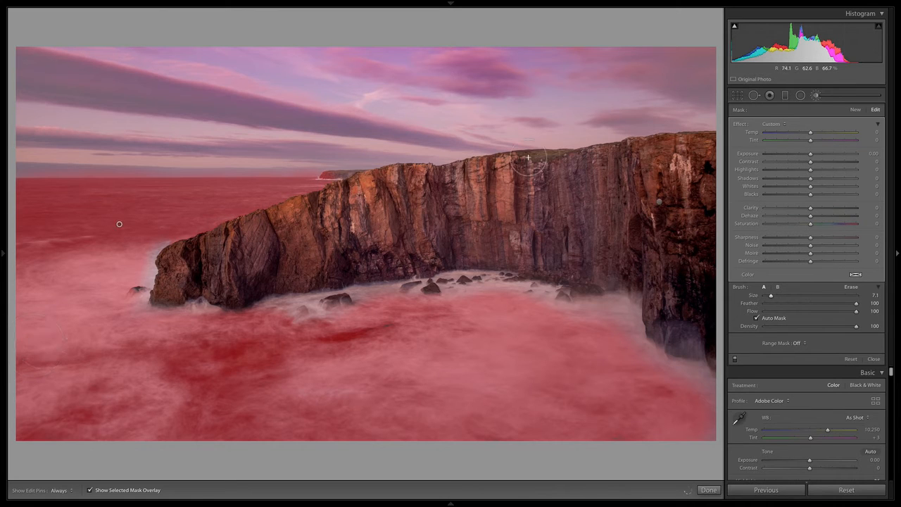
Erase the sea mask's spill above the horizon line with the Erase brush's Flow raised to 86.
left_click(851, 288)
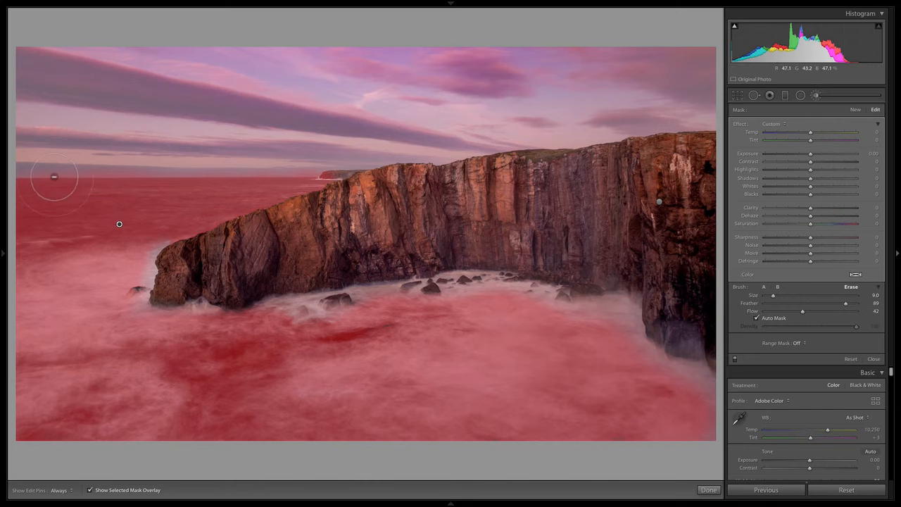
key("h")
mouse_move(50, 175)
left_mouse_down()
mouse_move(173, 187)
mouse_move(338, 182)
mouse_move(264, 184)
left_mouse_up()
key("h")
key("h")
mouse_move(56, 187)
left_mouse_down()
mouse_move(314, 185)
mouse_move(27, 186)
mouse_move(338, 182)
mouse_move(144, 176)
left_mouse_up()
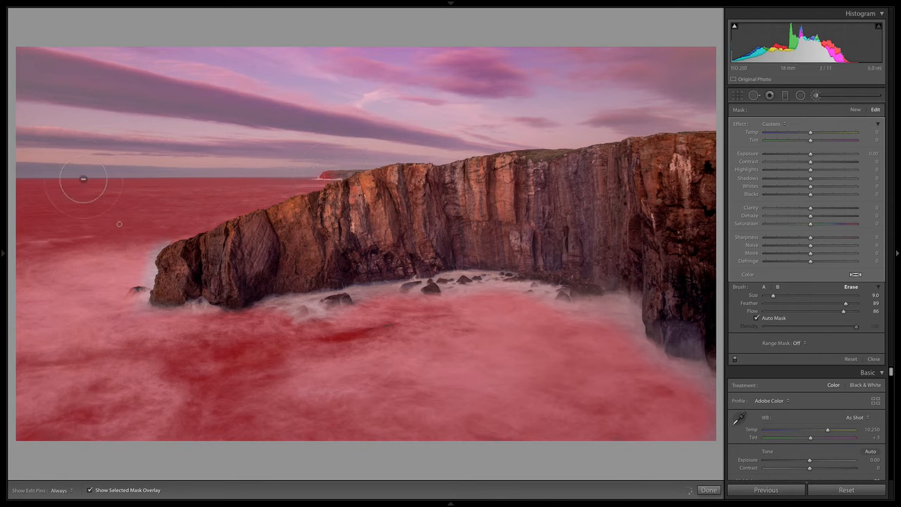
key("h")
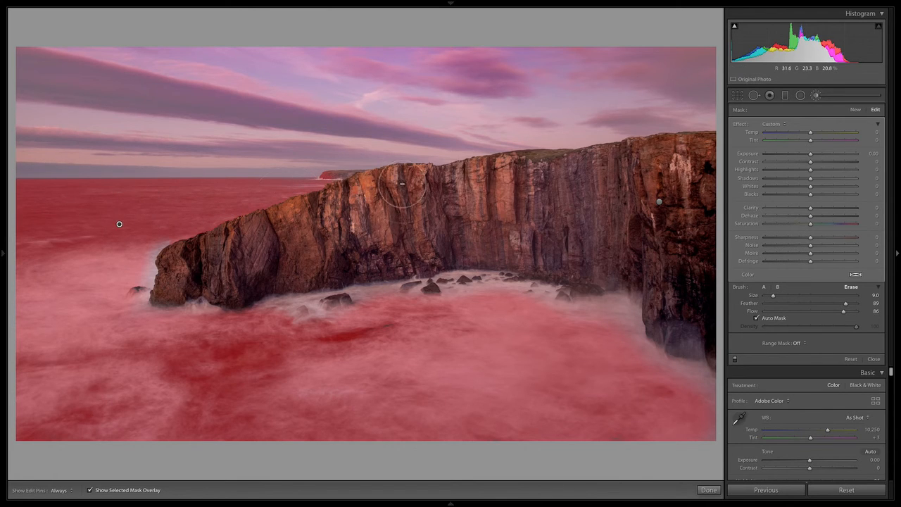
Erase the sea mask from the distant headland beside the cliff.
key("h")
mouse_move(344, 191)
left_mouse_down()
mouse_move(332, 191)
mouse_move(389, 201)
left_mouse_up()
key("h")
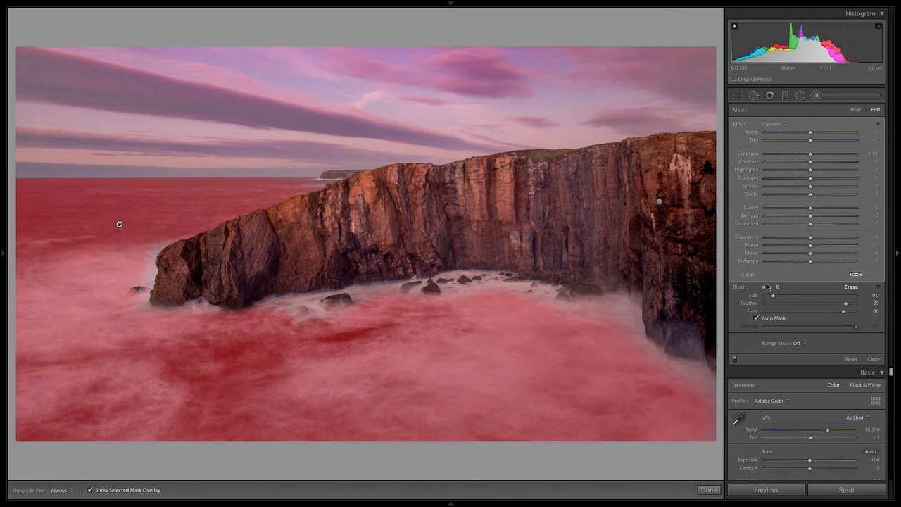
Touch up the sea mask near the distant headland at brush size 4.5 and erase the spill on the cliff edge.
left_click(763, 287)
left_click(768, 296)
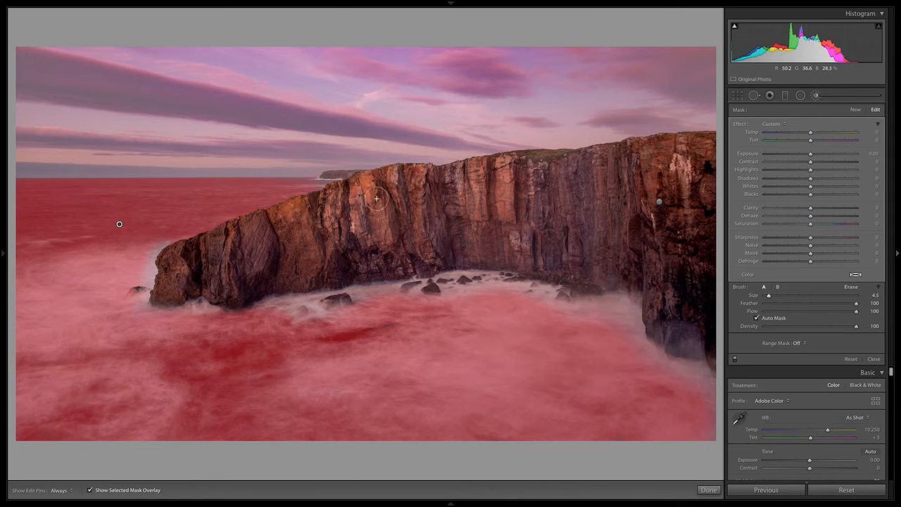
key("h")
key("h")
key("alt")
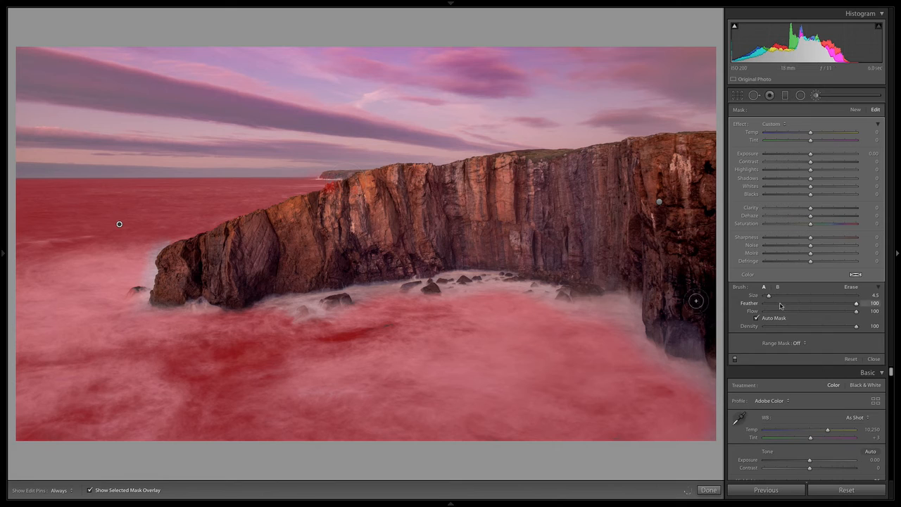
key("alt")
mouse_move(345, 175)
left_mouse_down()
mouse_move(327, 182)
mouse_move(338, 190)
left_mouse_up()
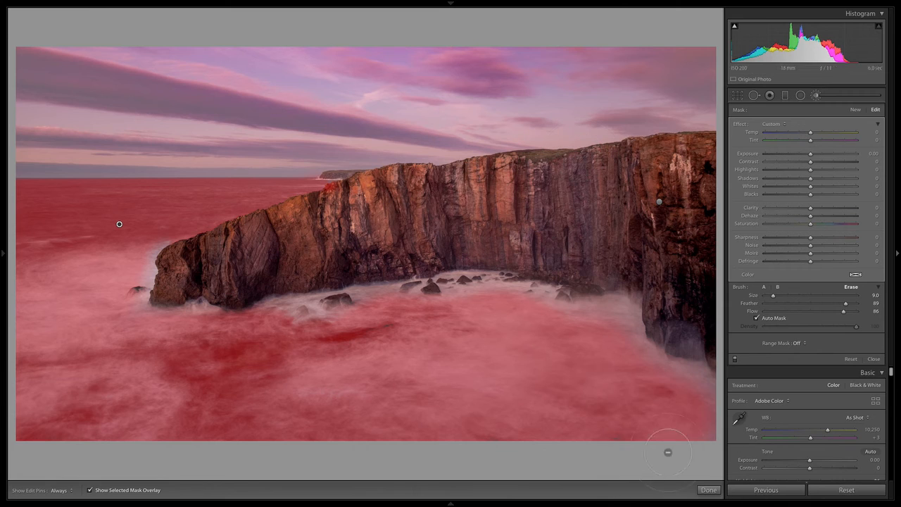
Set the sea mask's Temp to −60 and limit it with a Luminance Range Mask of 0/40 and Smoothness 23, overlay hidden.
key("o")
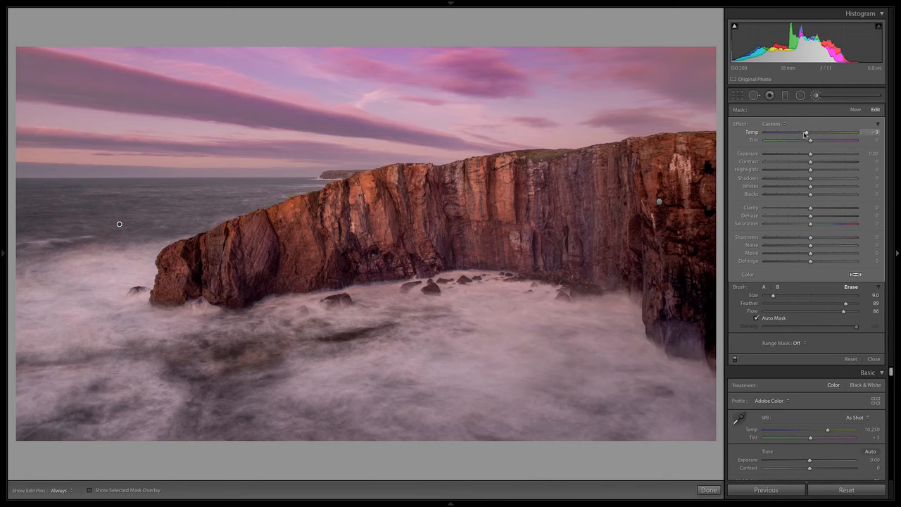
left_click_drag(793, 134, 790, 134)
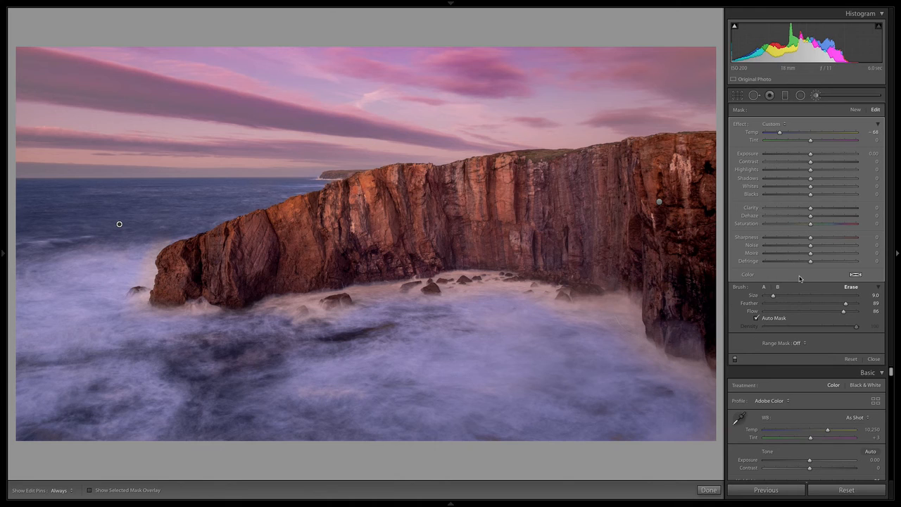
left_click(797, 343)
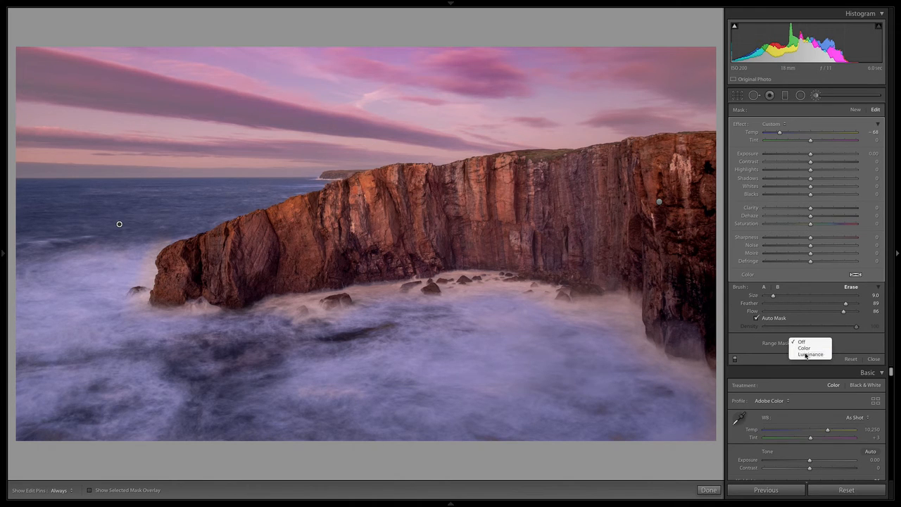
left_click(807, 354)
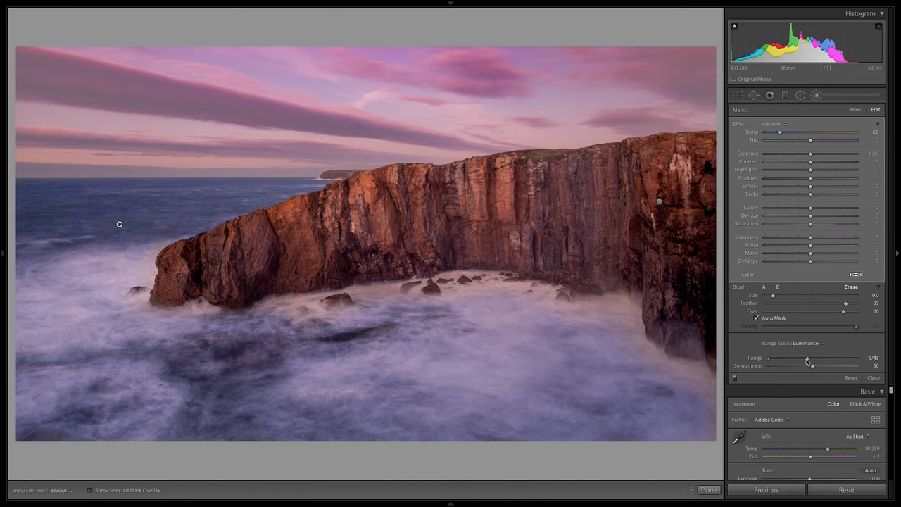
left_click_drag(808, 361, 802, 362)
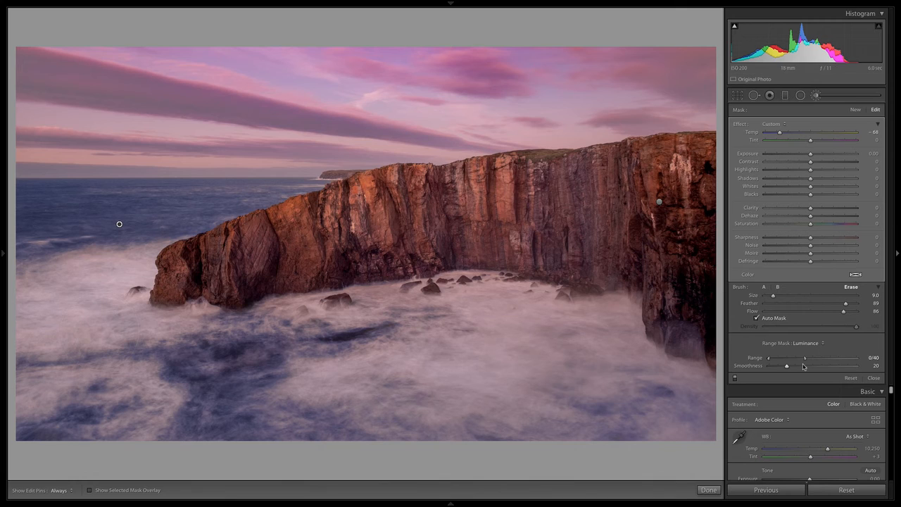
left_click_drag(786, 366, 784, 368)
Try blue tints in the sea mask's Color setting, including hue 201 with 31% saturation.
left_click(854, 275)
left_click(777, 273)
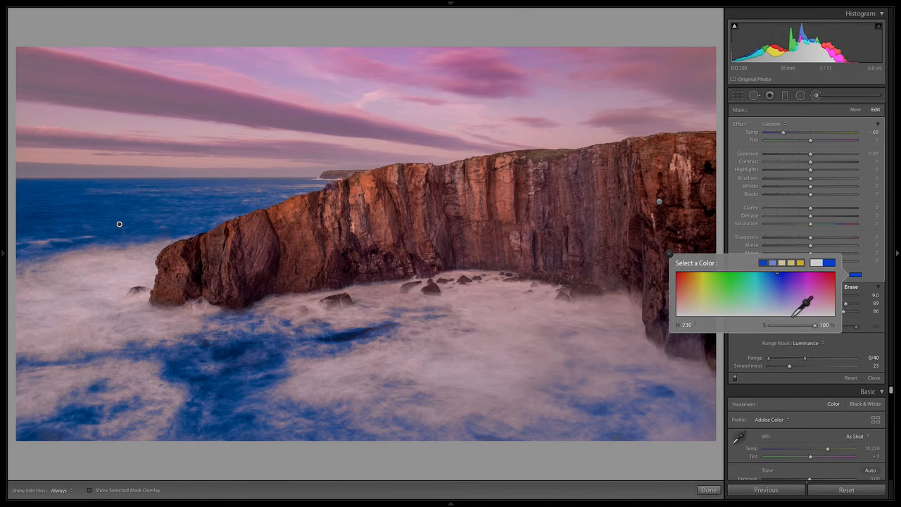
left_click_drag(779, 278, 768, 281)
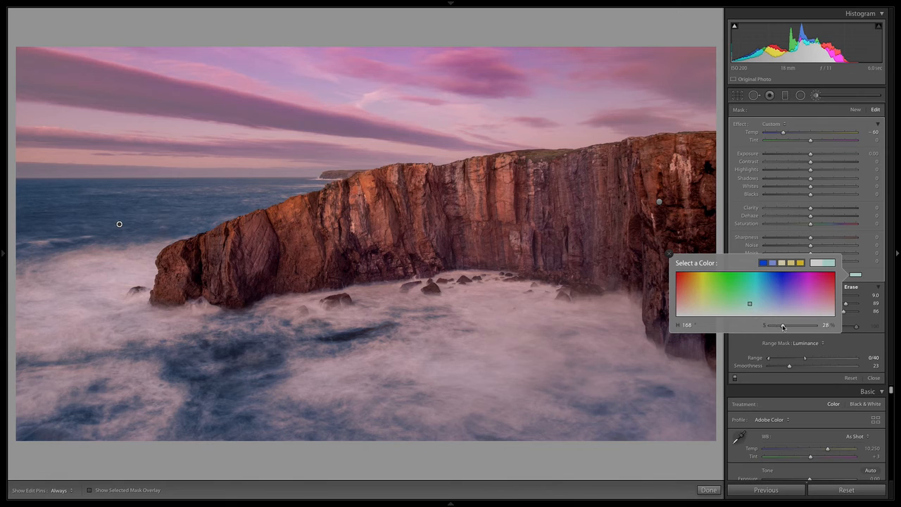
left_click(758, 290)
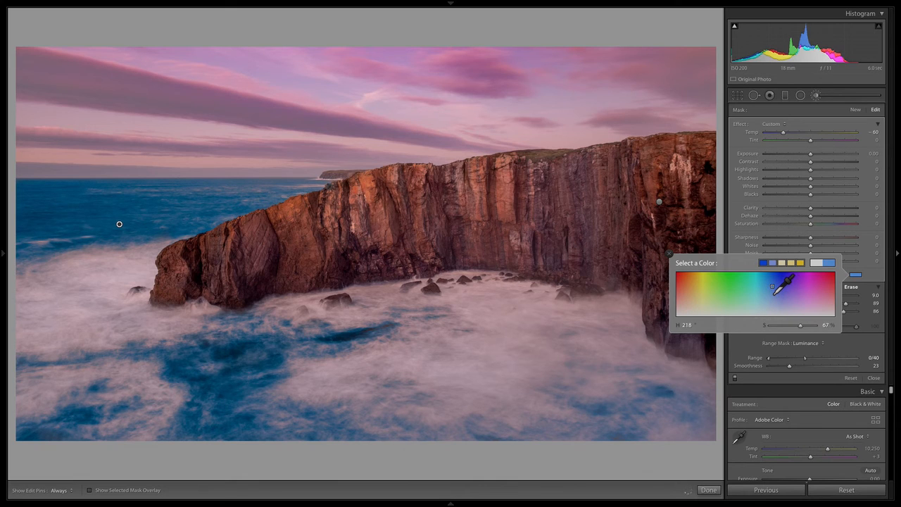
left_click_drag(776, 292, 768, 290)
left_click_drag(805, 325, 785, 326)
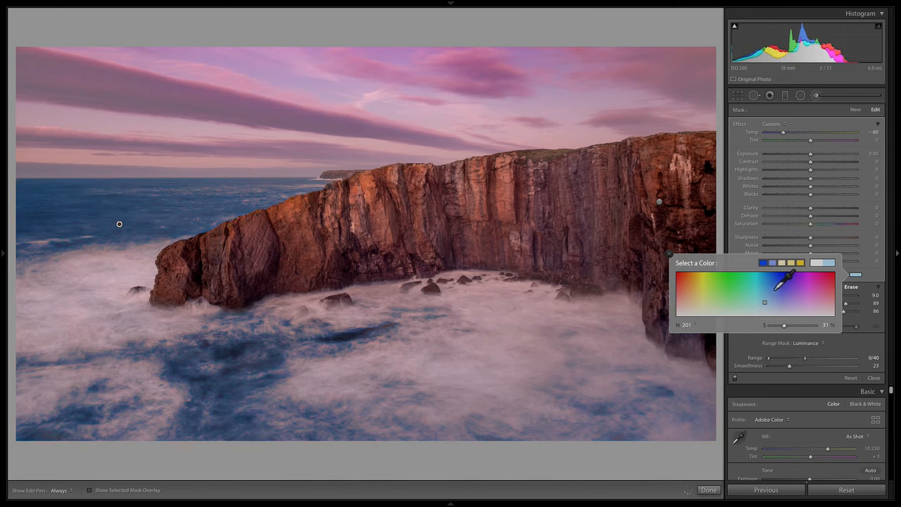
Try a more violet-blue tint of hue 228 on the sea mask with its saturation reduced to 39% or less.
left_click(777, 280)
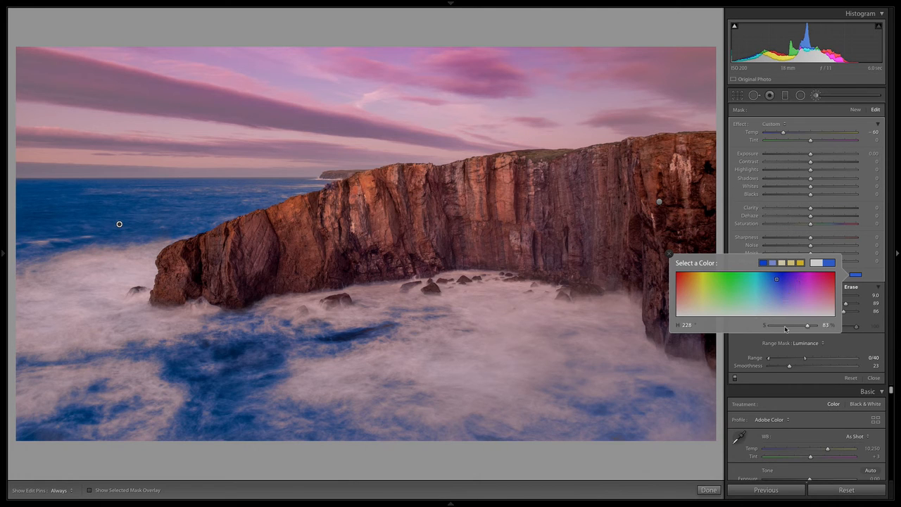
left_click(785, 326)
left_click_drag(785, 326, 788, 326)
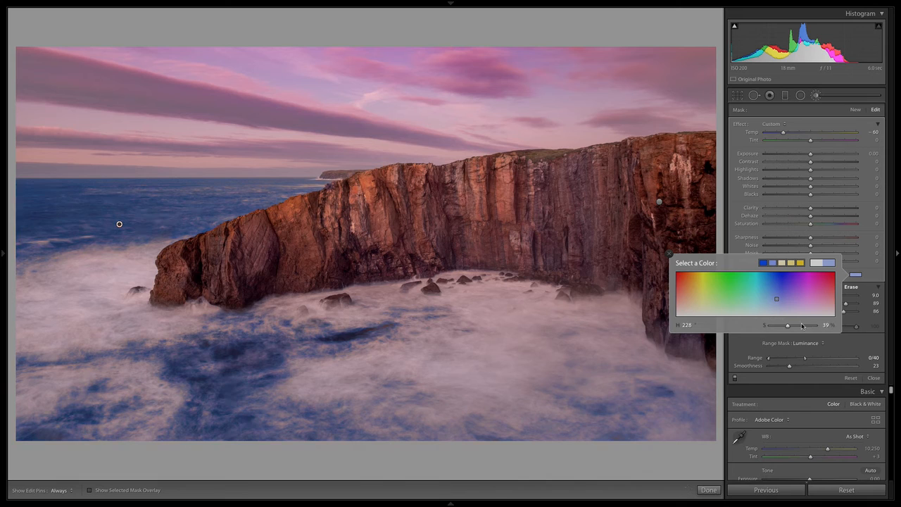
left_click(783, 327)
Tint the sea mask with hue 167 at 23% saturation and set its Temp to −82.
left_click_drag(775, 304, 749, 295)
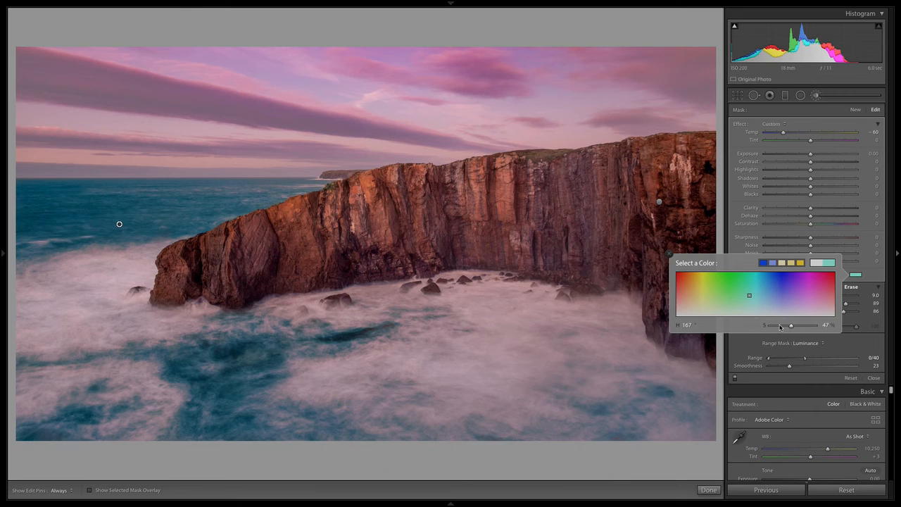
left_click(780, 326)
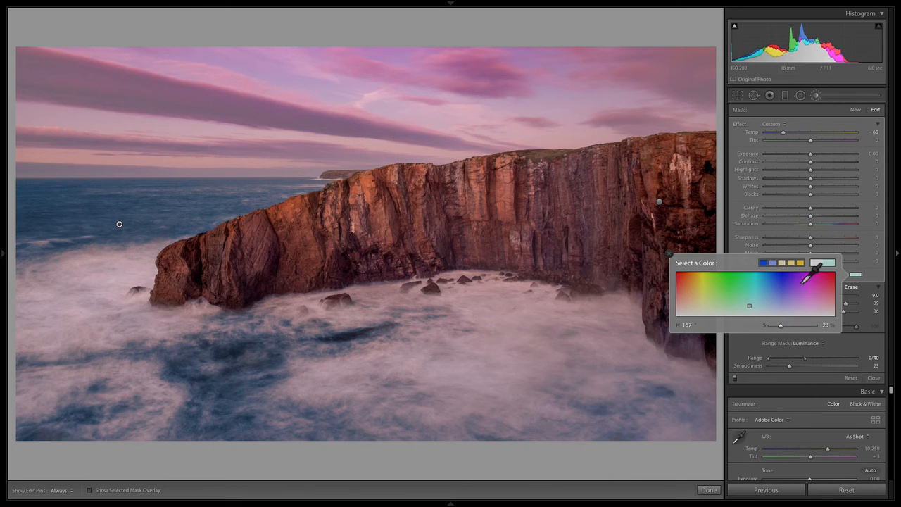
left_click(806, 134)
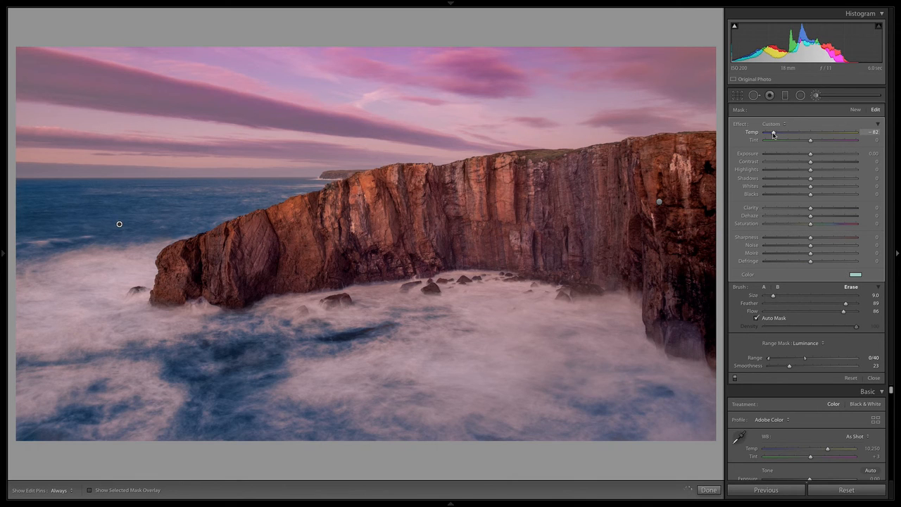
Compare the photo with and without the brush adjustments, and close the Adjustment Brush.
left_click(734, 379)
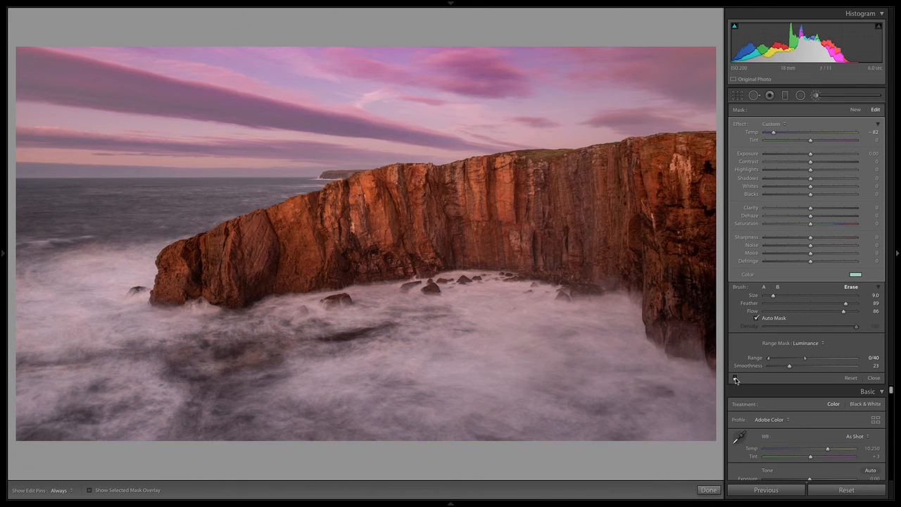
left_click(735, 379)
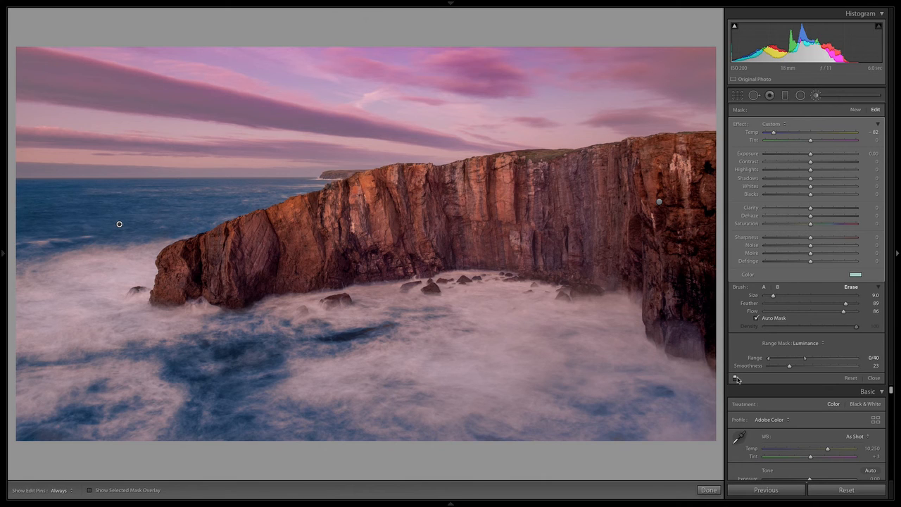
left_click(818, 97)
Apply the Medium Contrast point curve to the photo's Tone Curve.
left_click_drag(892, 145, 892, 179)
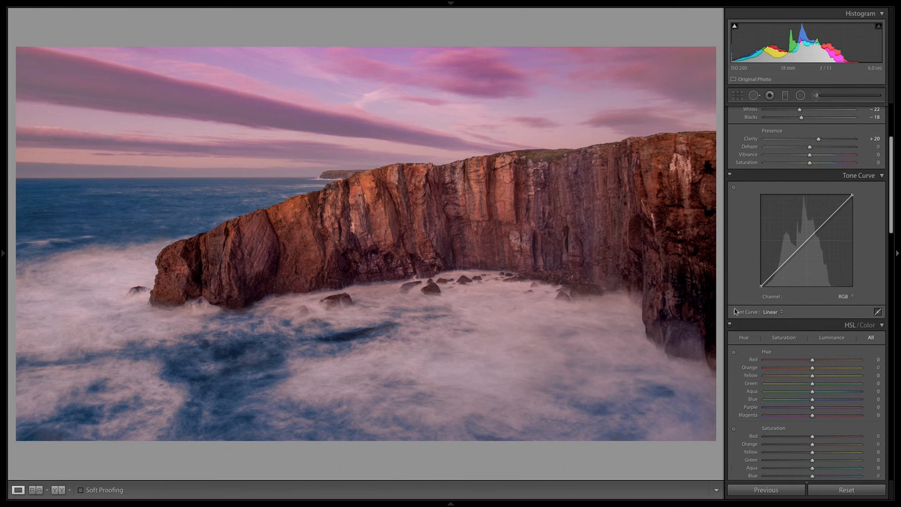
left_click(775, 312)
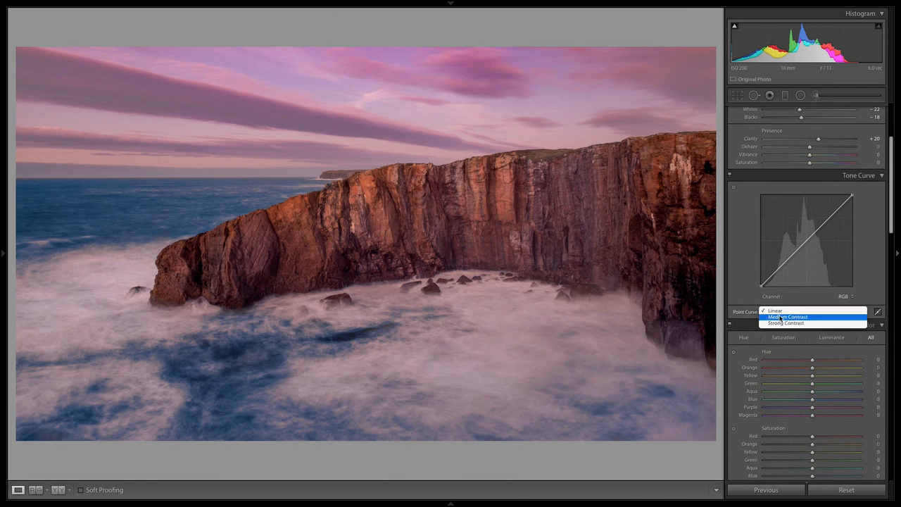
left_click(781, 317)
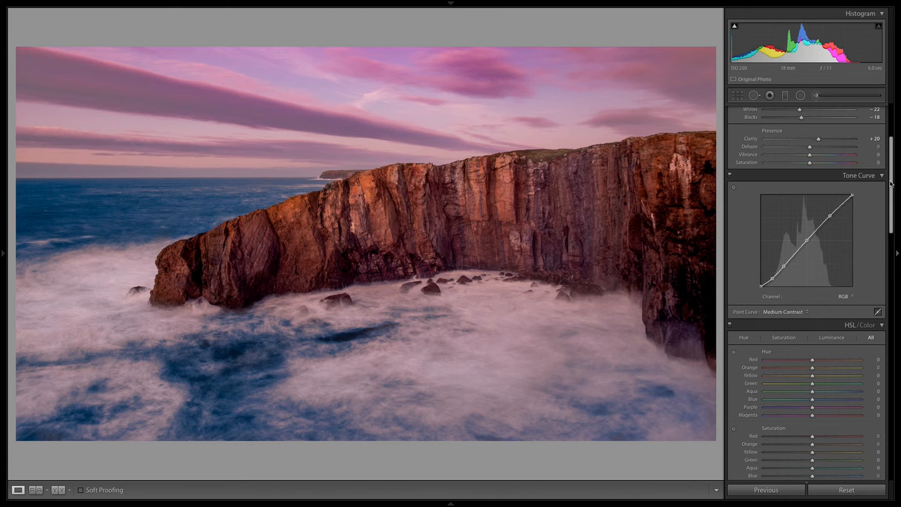
Set the photo's overall Exposure to +0.20.
left_click_drag(892, 183, 900, 117)
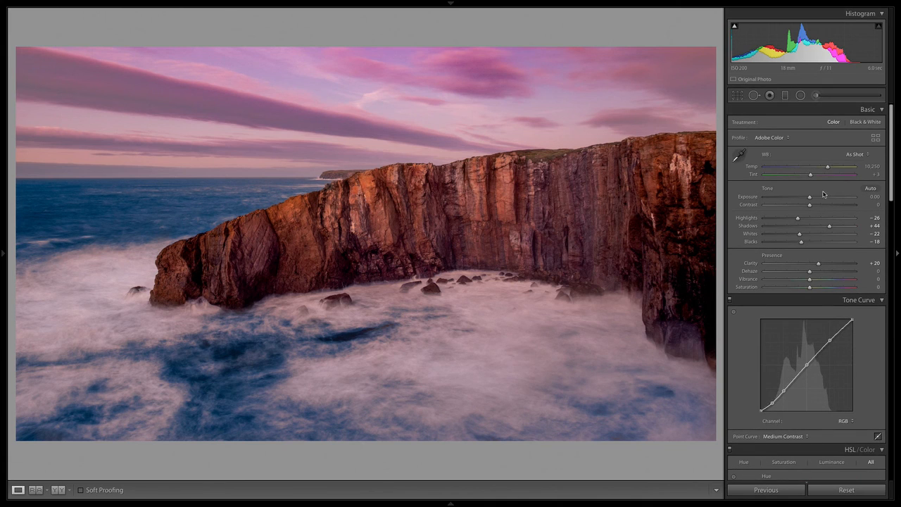
key("Up")
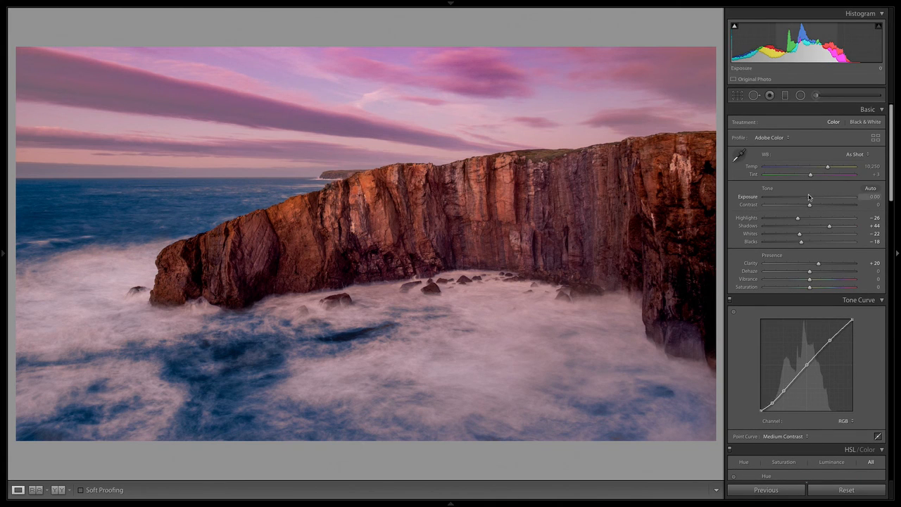
key("Up")
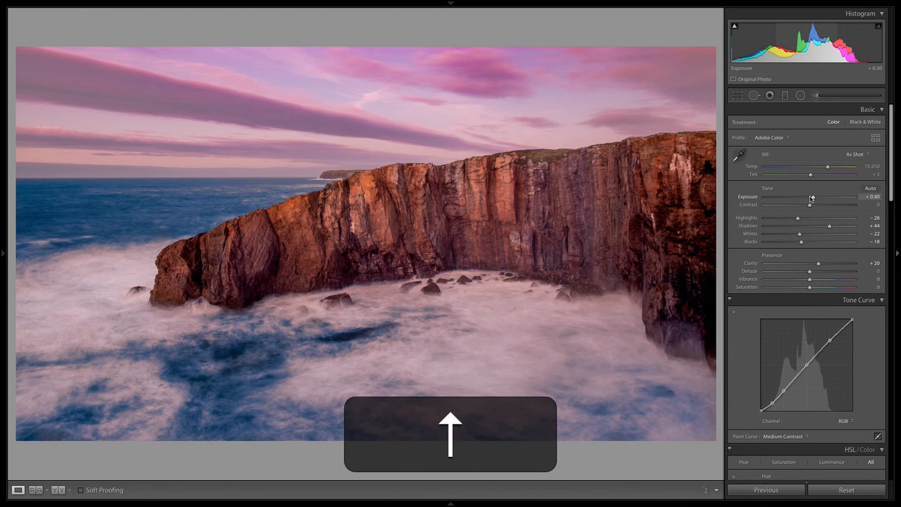
key("Down")
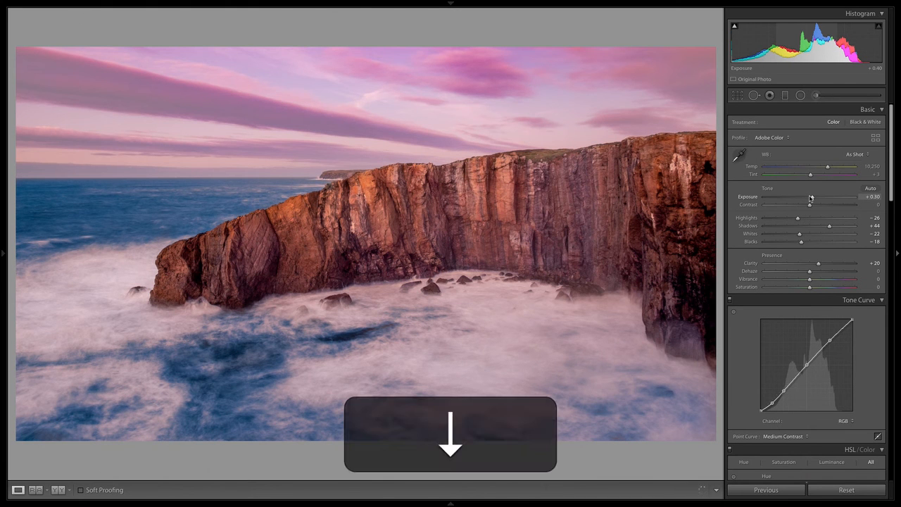
key("Down")
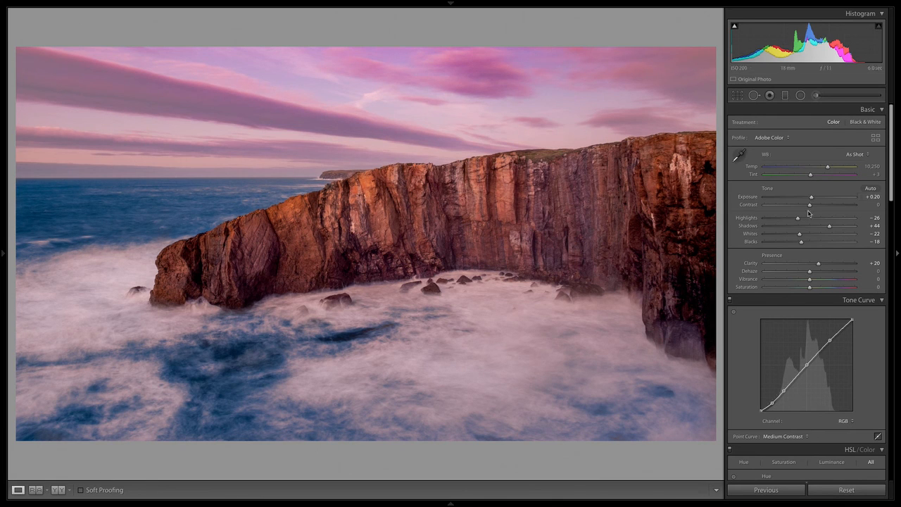
Raise the photo's overall Shadows to +69.
key("Up")
key("Up")
key("Up")
key("Up")
key("Up")
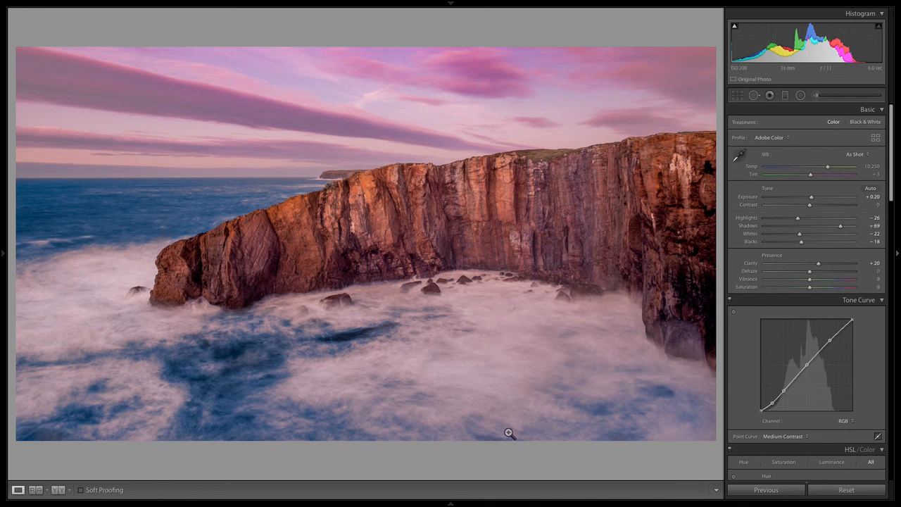
Compare this edit with the neighbouring version of the cliff photo in the filmstrip, returning to this edit and hiding the filmstrip.
left_click(457, 503)
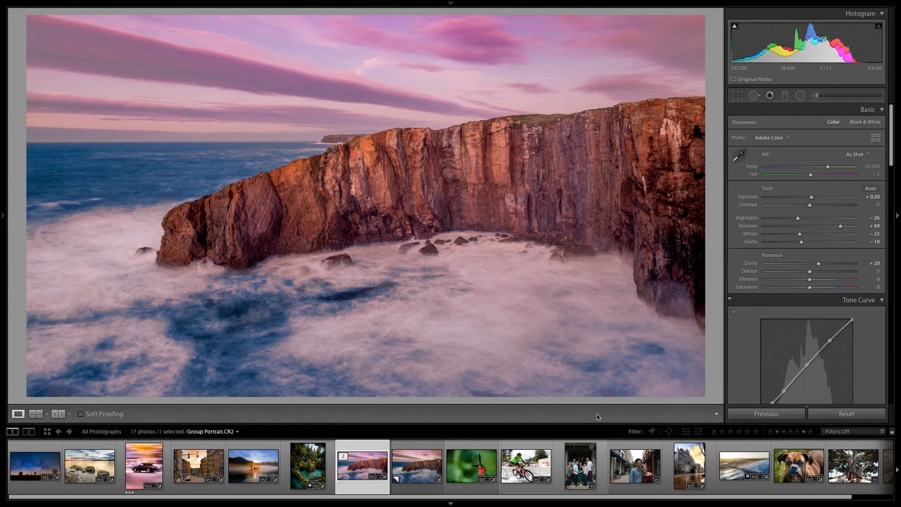
left_click(419, 466)
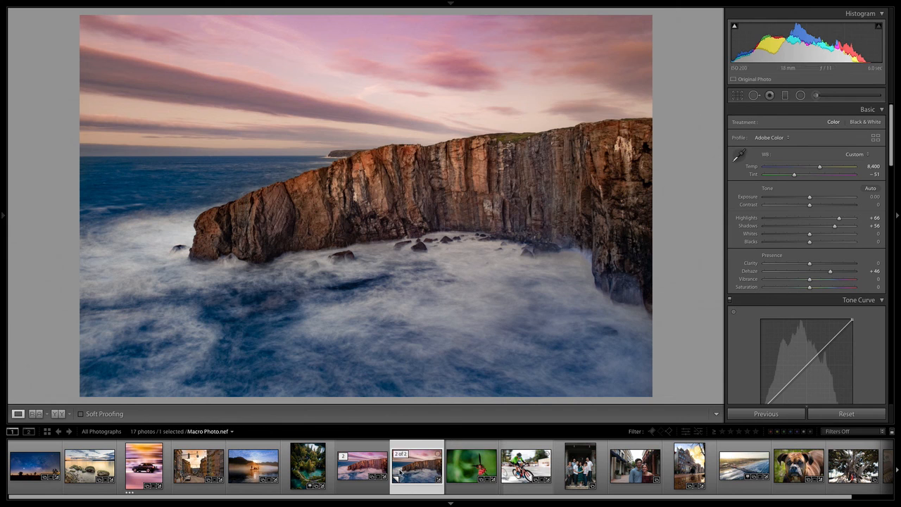
left_click(367, 469)
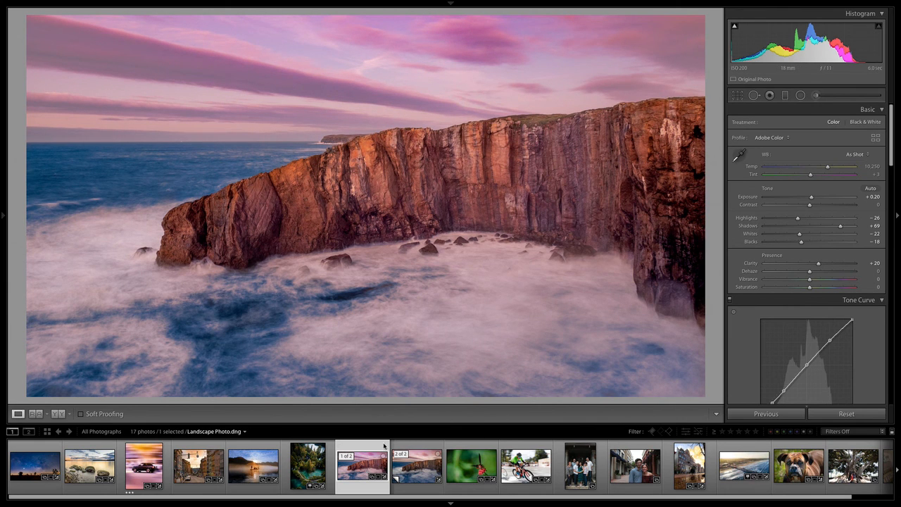
left_click(451, 502)
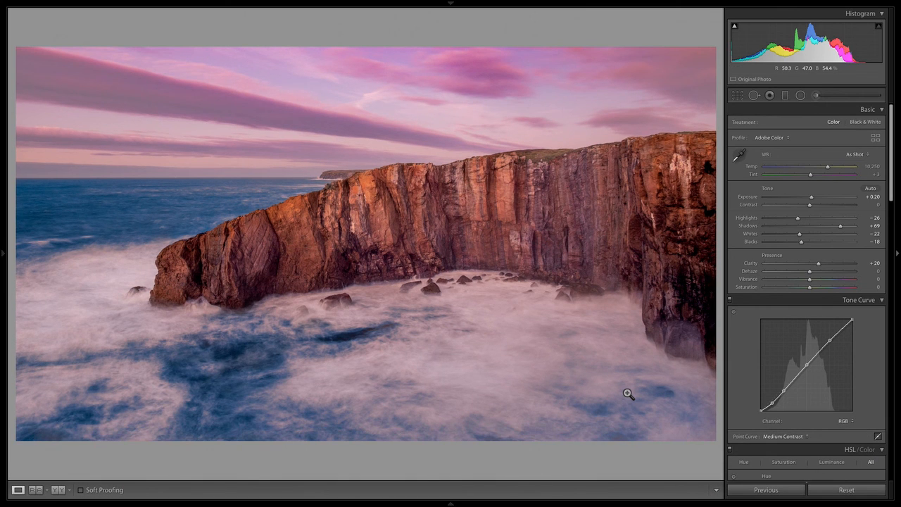